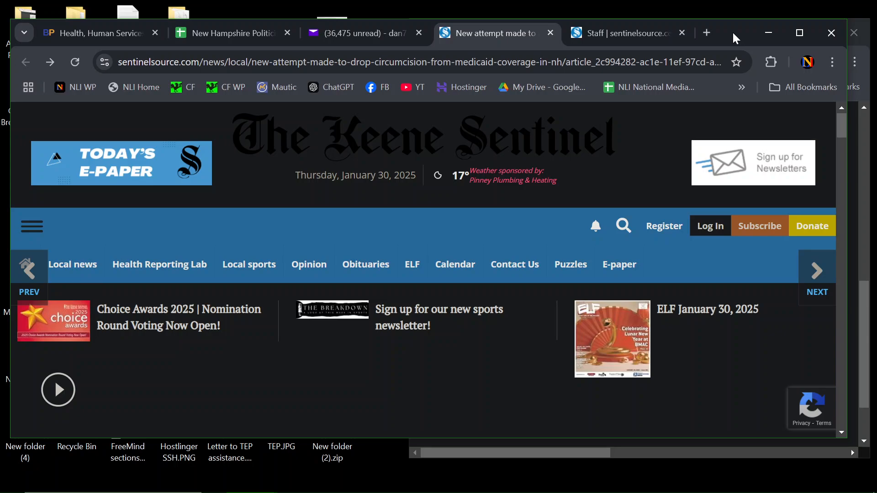
# - Read the opening paragraphs of the Keene Sentinel article on dropping circumcision from New Hampshire Medicaid coverage
pyautogui.scroll(-3, 589, 283)
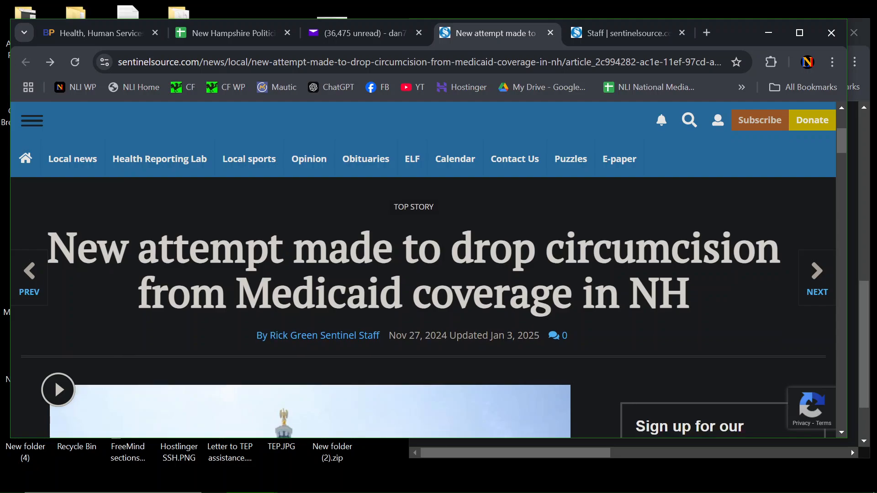
pyautogui.scroll(-1, 423, 311)
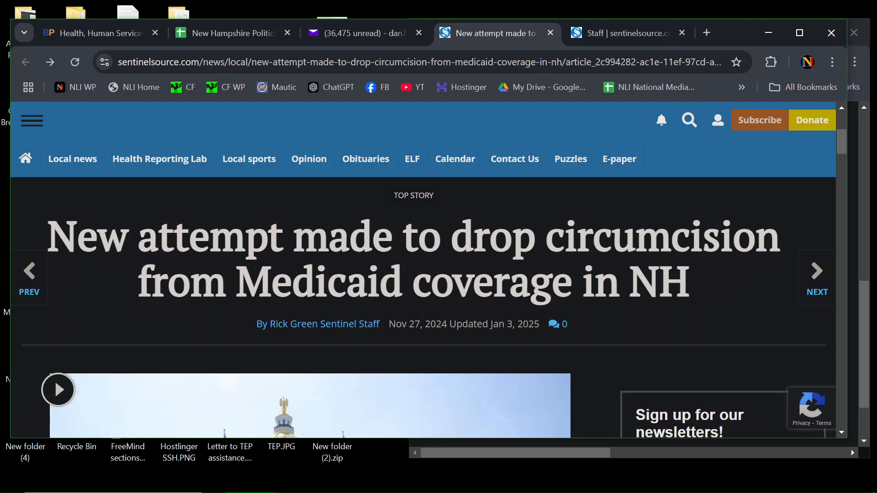
pyautogui.scroll(-7, 590, 288)
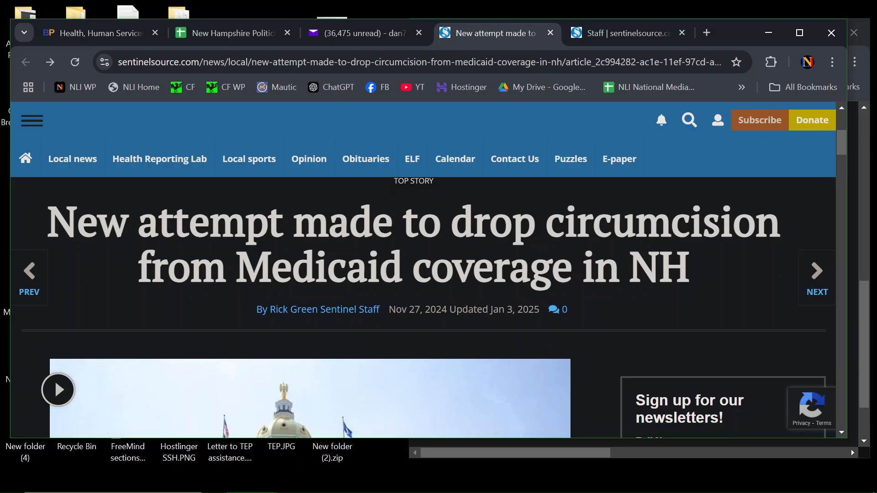
pyautogui.scroll(-7, 590, 290)
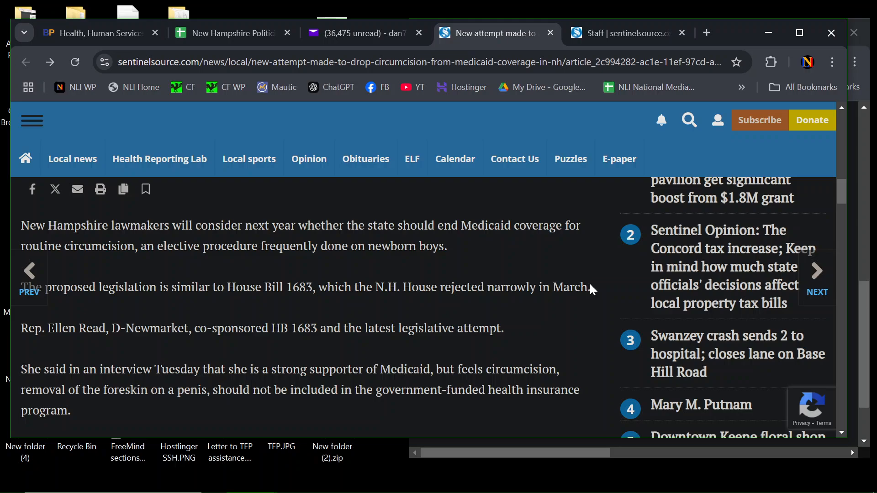
pyautogui.scroll(-6, 592, 289)
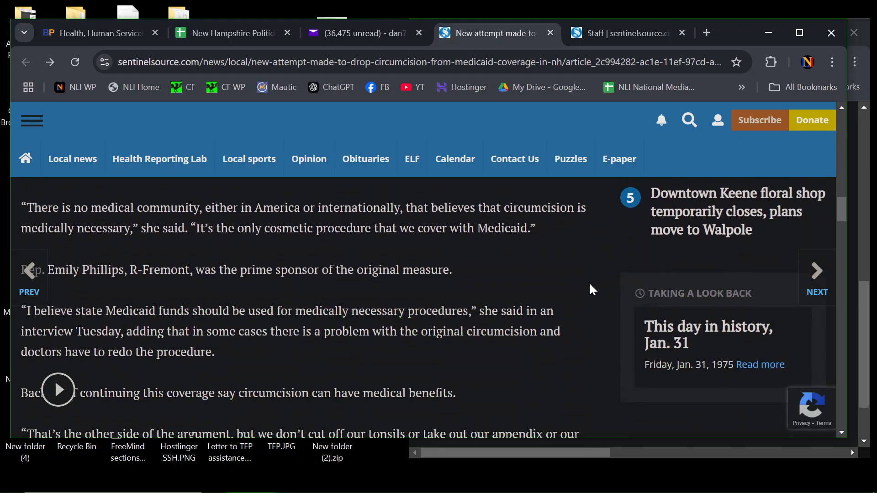
pyautogui.scroll(-3, 593, 290)
pyautogui.scroll(7, 593, 289)
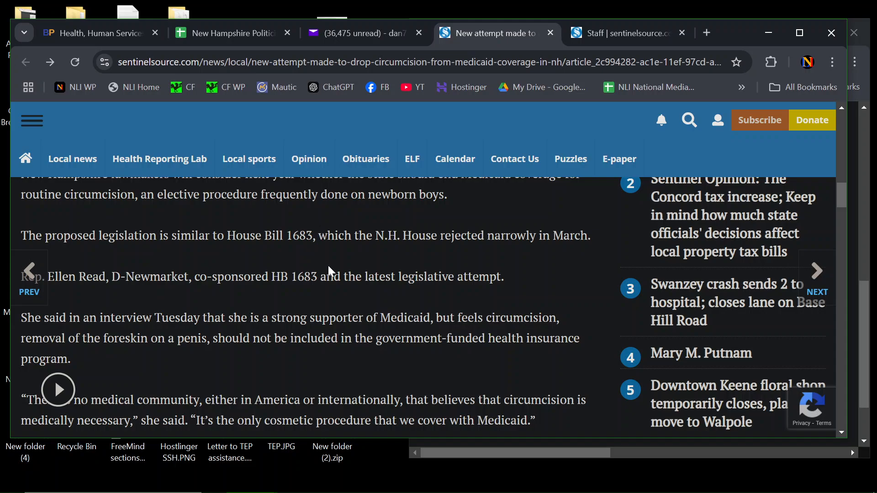
pyautogui.scroll(-2, 328, 265)
pyautogui.scroll(-2, 332, 272)
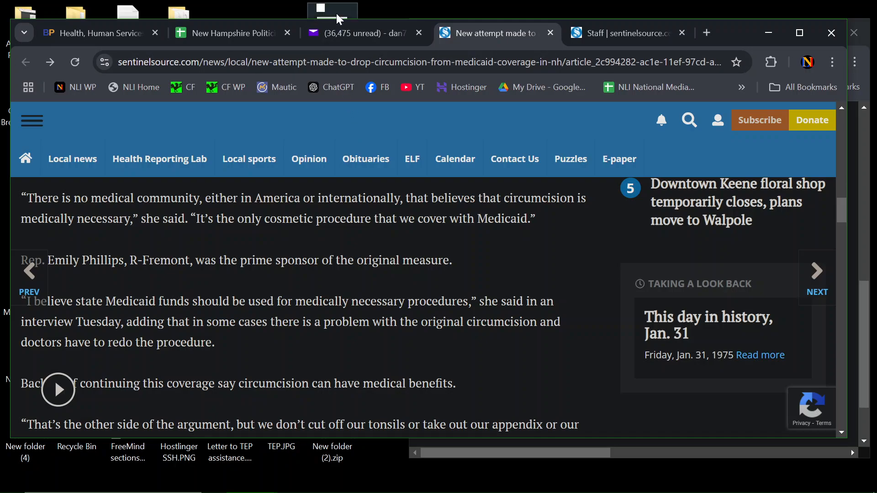
# - Switch to the sent message in Yahoo Mail and skim its opening appeal and anatomy section
pyautogui.click(341, 36)
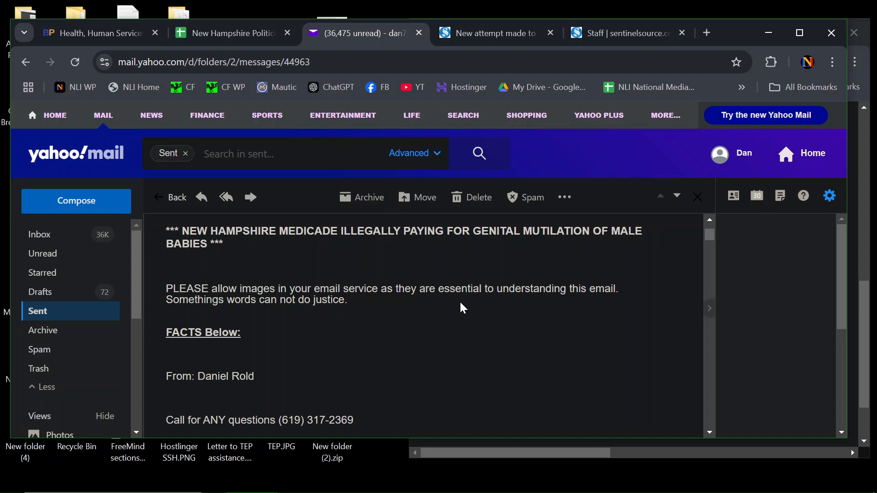
pyautogui.scroll(-3, 478, 372)
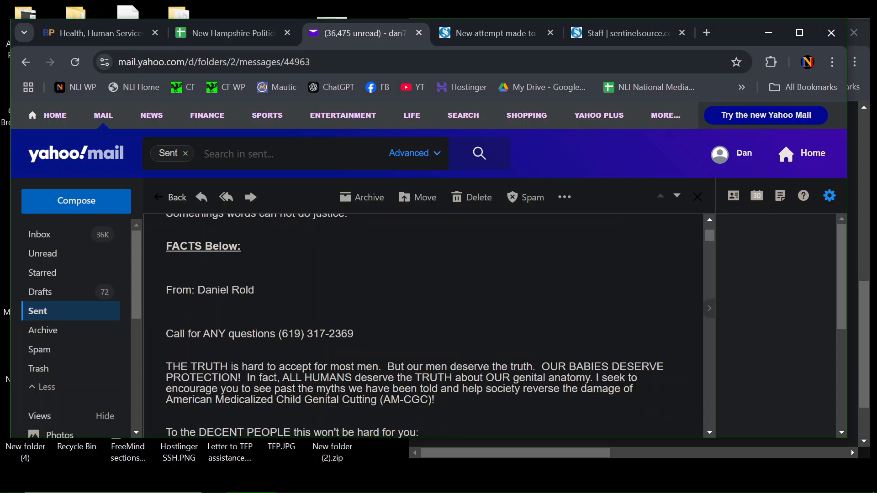
pyautogui.scroll(-5, 479, 371)
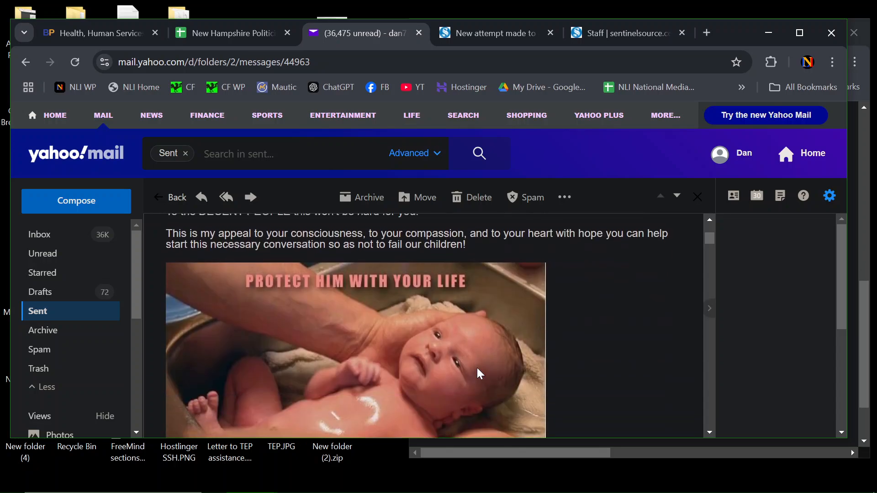
pyautogui.scroll(-15, 479, 373)
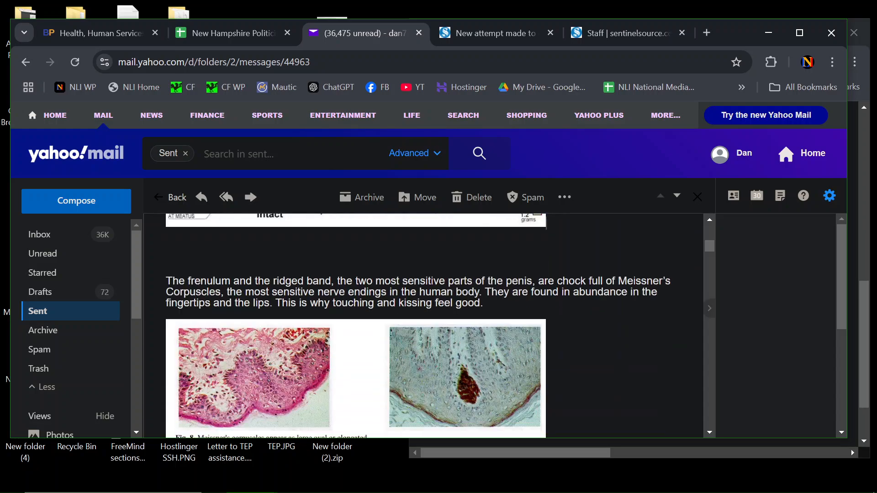
pyautogui.scroll(-6, 478, 374)
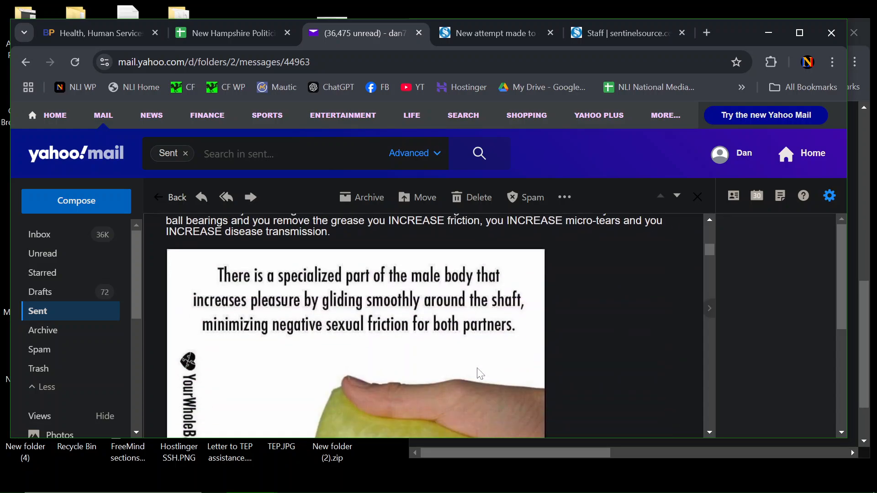
pyautogui.scroll(4, 478, 374)
pyautogui.scroll(15, 478, 370)
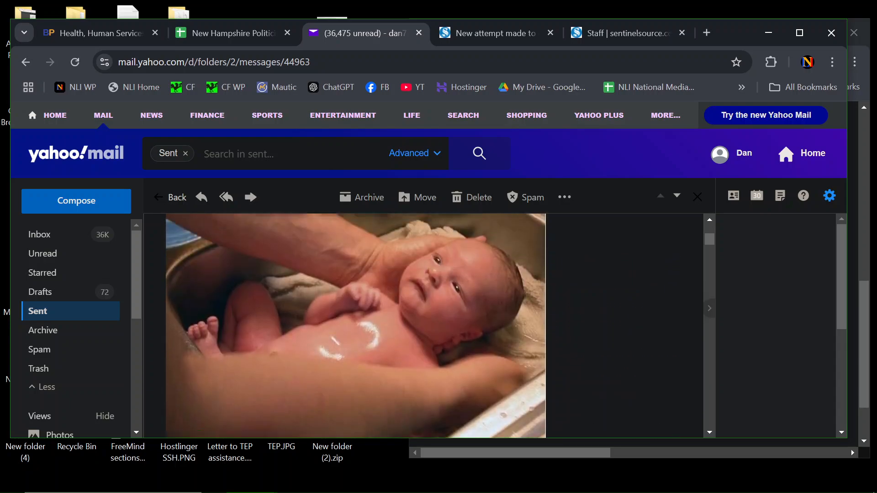
pyautogui.scroll(5, 478, 372)
# - Review the sent email's body from the opening appeal through the anatomy, childhood trauma and medical excuses sections
pyautogui.scroll(-6, 478, 372)
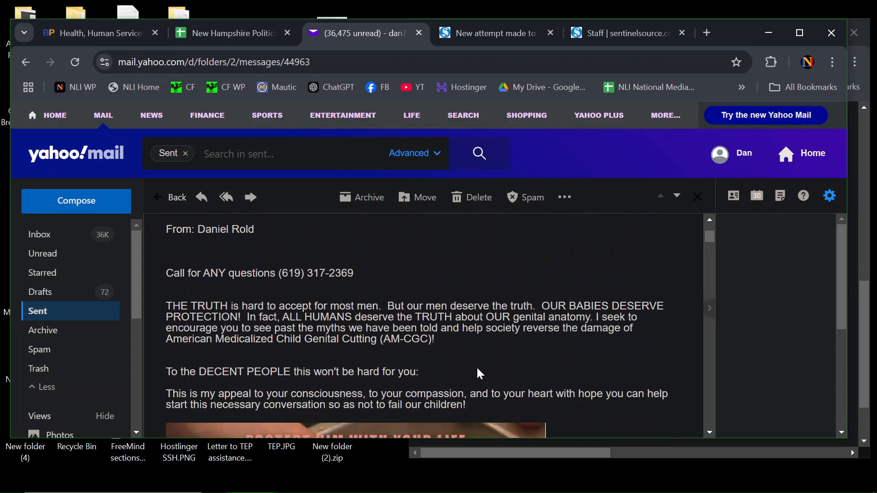
pyautogui.scroll(-10, 479, 372)
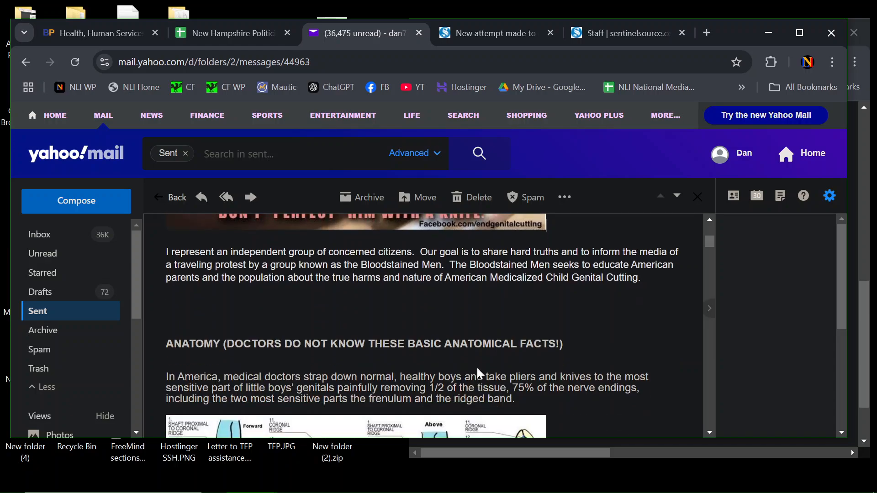
pyautogui.scroll(-15, 479, 374)
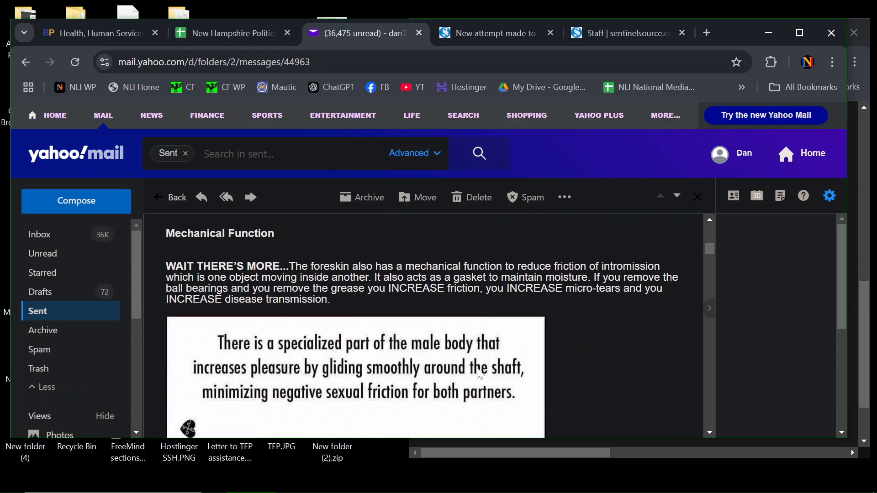
pyautogui.scroll(-15, 479, 374)
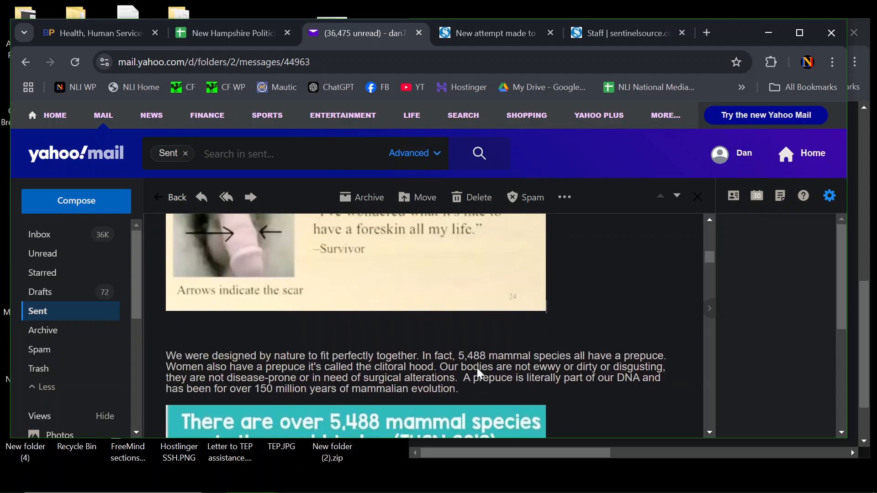
pyautogui.scroll(-15, 481, 373)
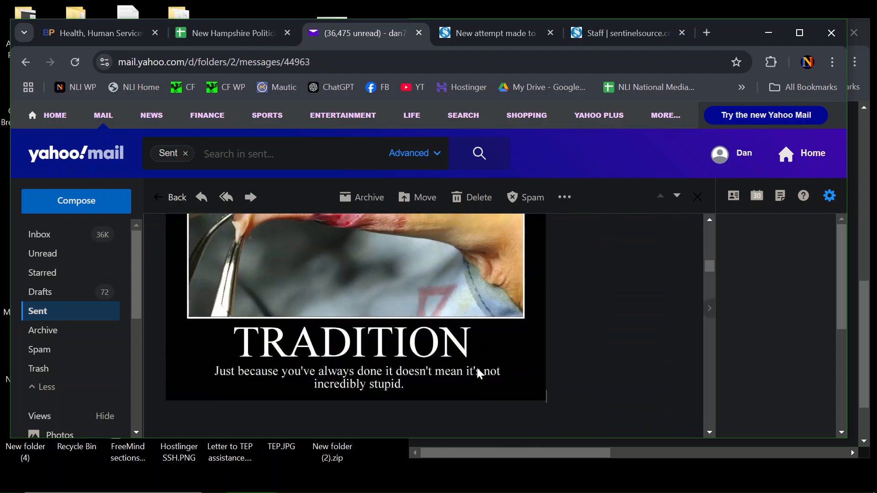
pyautogui.scroll(-15, 478, 373)
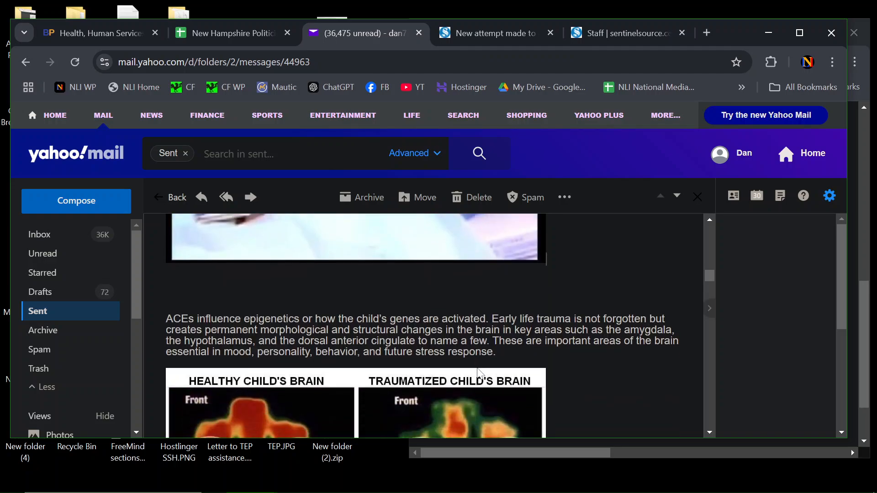
pyautogui.scroll(-15, 480, 374)
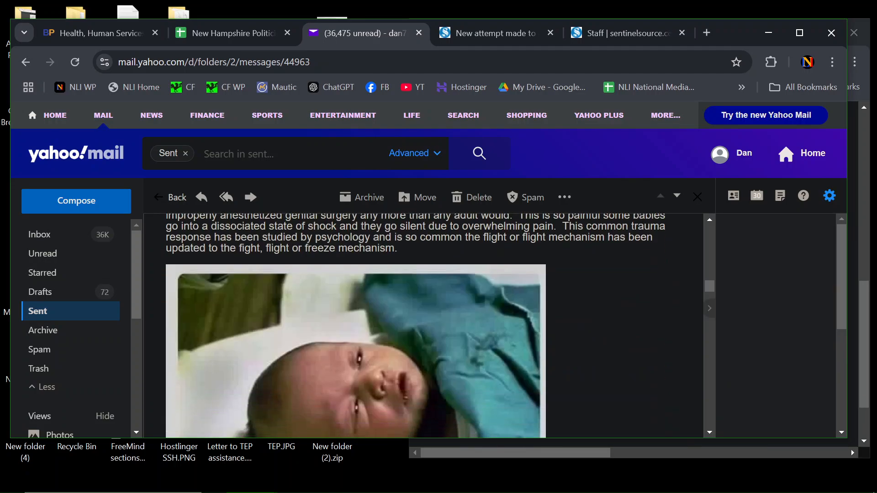
pyautogui.scroll(-15, 480, 374)
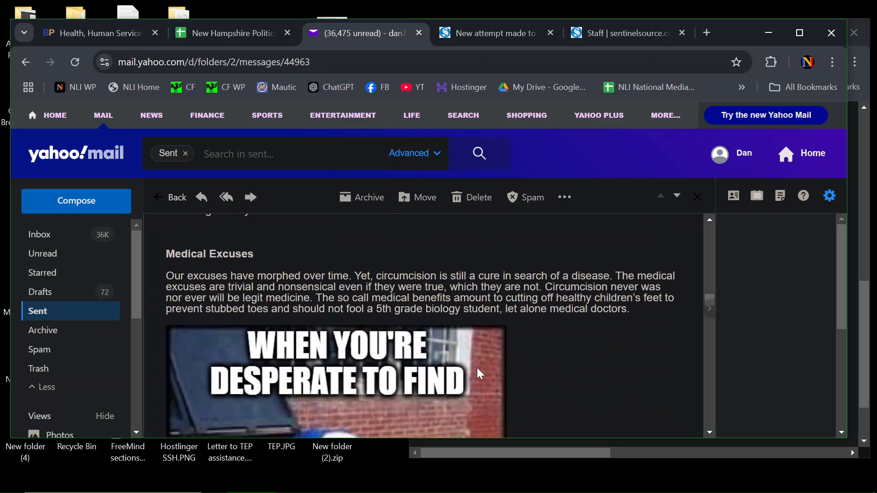
pyautogui.scroll(-15, 479, 373)
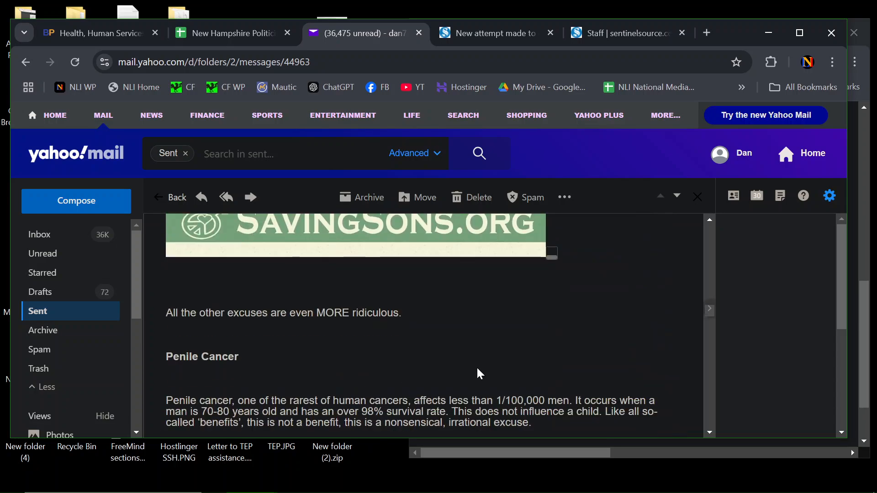
pyautogui.scroll(-15, 480, 374)
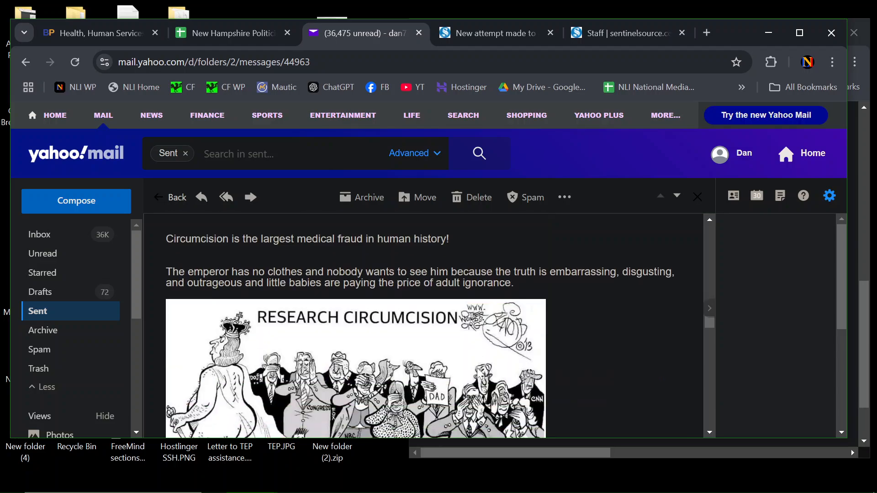
pyautogui.scroll(-15, 481, 373)
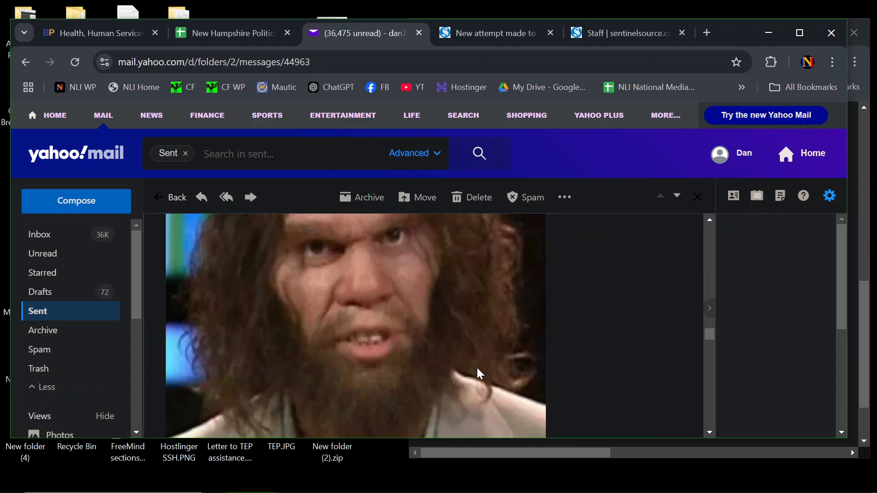
pyautogui.scroll(-15, 480, 374)
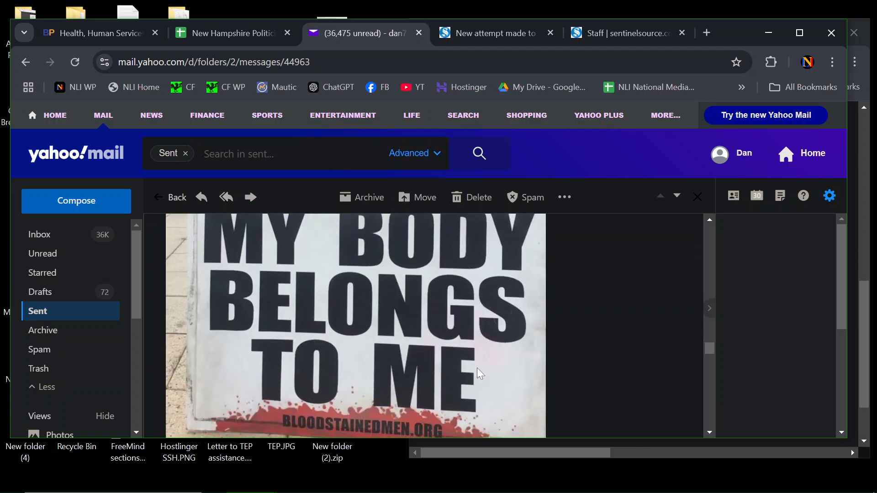
# - Examine the sent email's section for Christians and its documentary recommendations
pyautogui.scroll(-15, 481, 374)
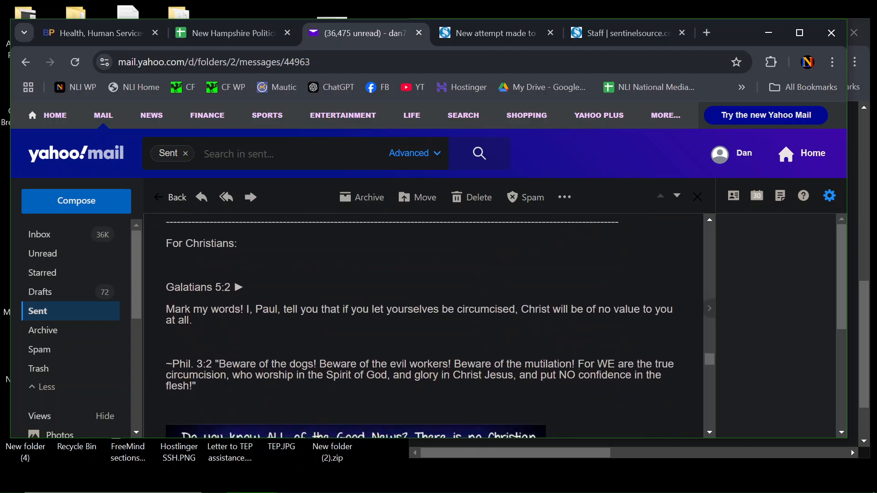
pyautogui.scroll(-15, 479, 374)
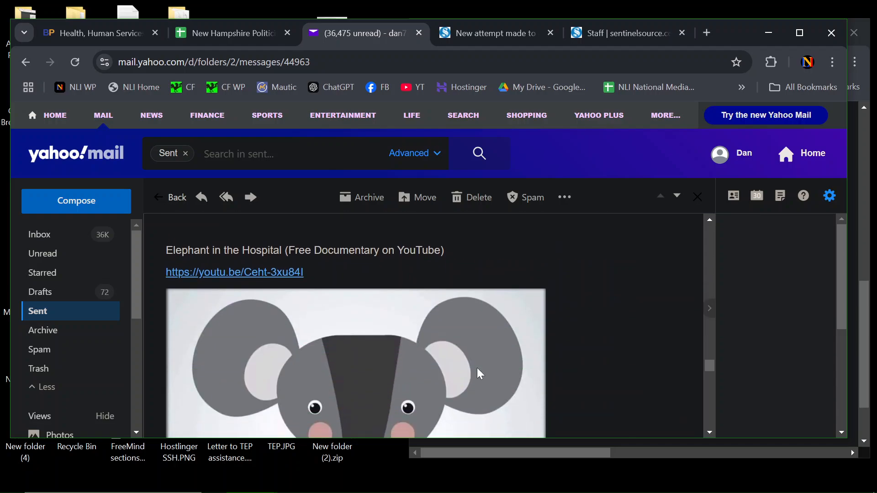
pyautogui.scroll(-15, 479, 374)
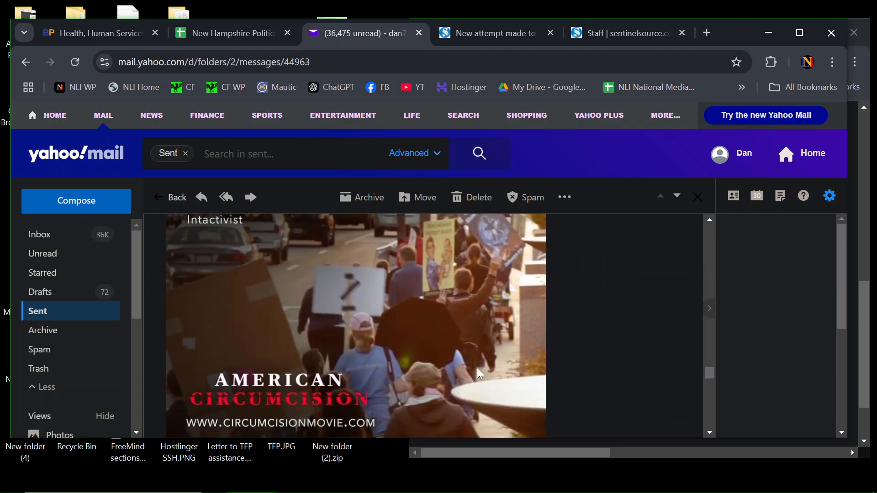
pyautogui.scroll(-15, 479, 374)
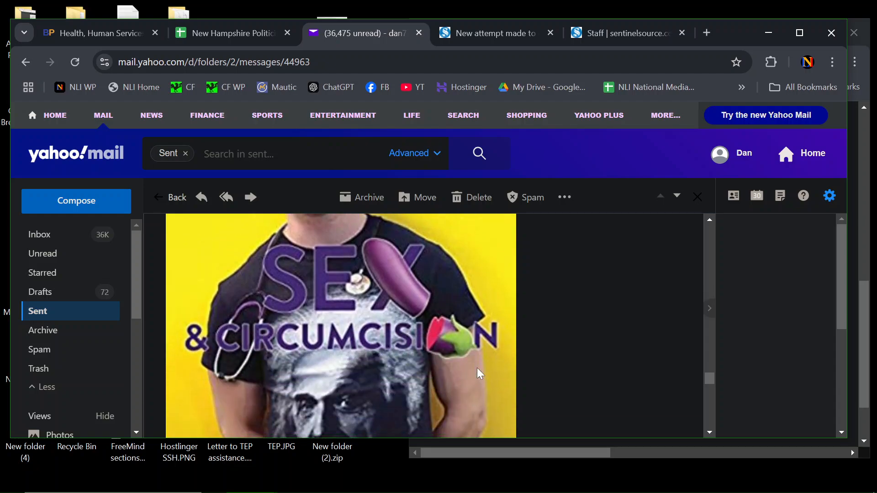
pyautogui.scroll(3, 479, 373)
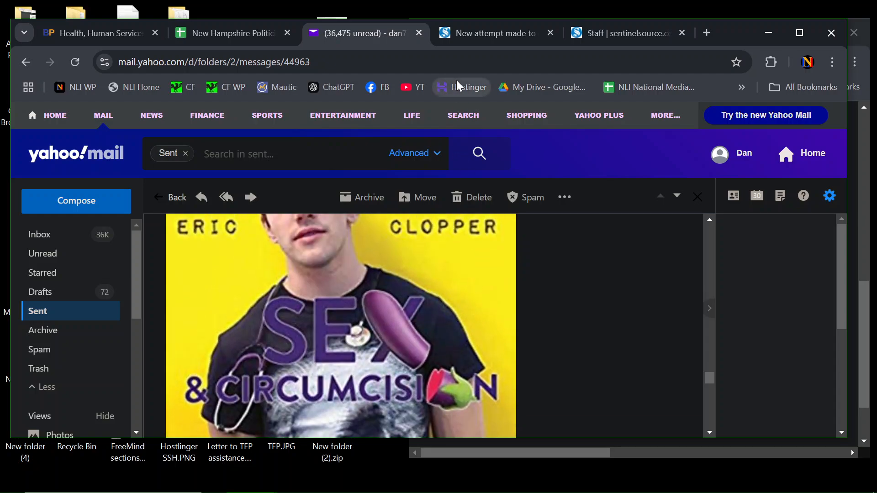
# - Examine the video and study links under the email's heading on anatomy structure and function
pyautogui.scroll(-12, 538, 300)
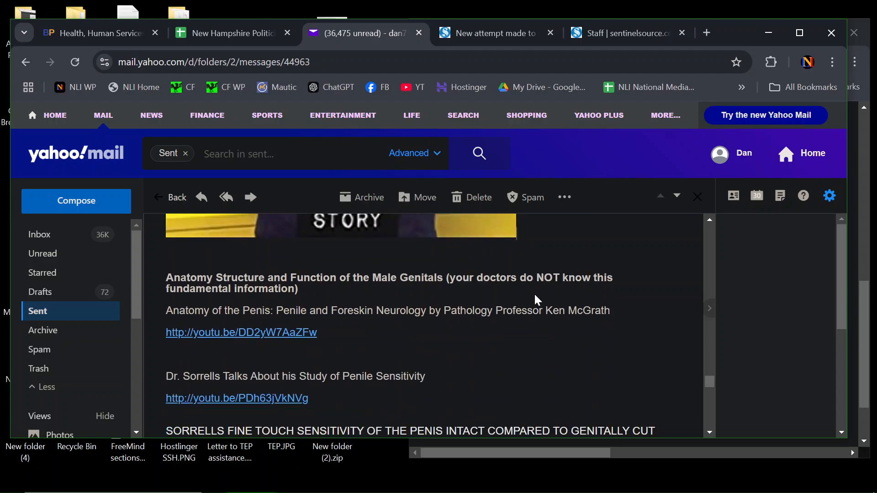
pyautogui.scroll(-1, 535, 295)
pyautogui.scroll(1, 535, 295)
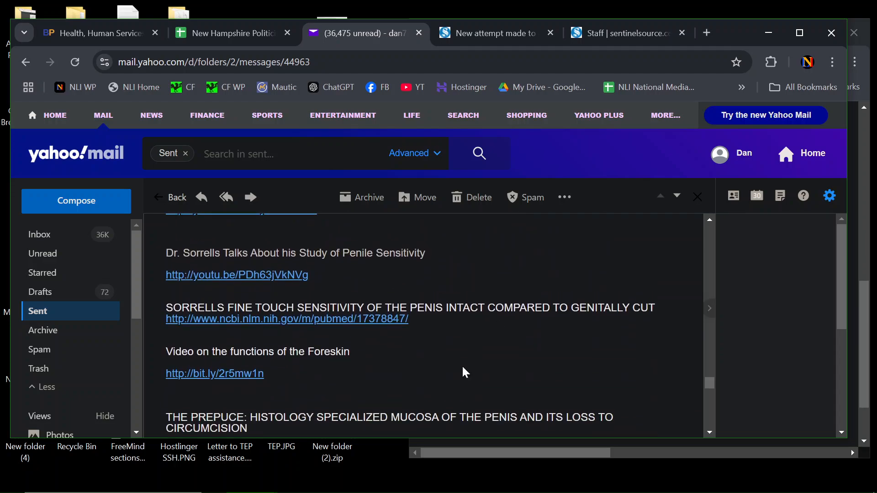
pyautogui.scroll(-1, 462, 368)
pyautogui.scroll(-9, 515, 373)
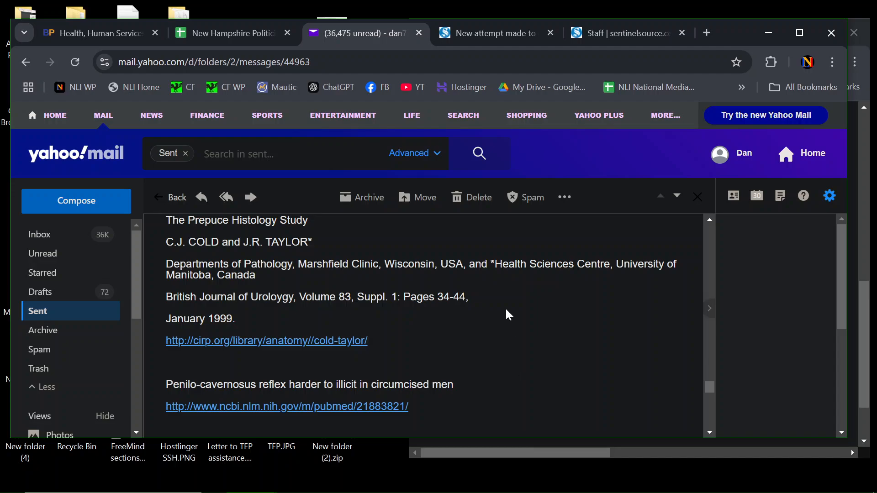
# - Switch to the New Hampshire political contacts spreadsheet and view the Health, Human Services and Elderly Affairs Committee list
pyautogui.click(234, 41)
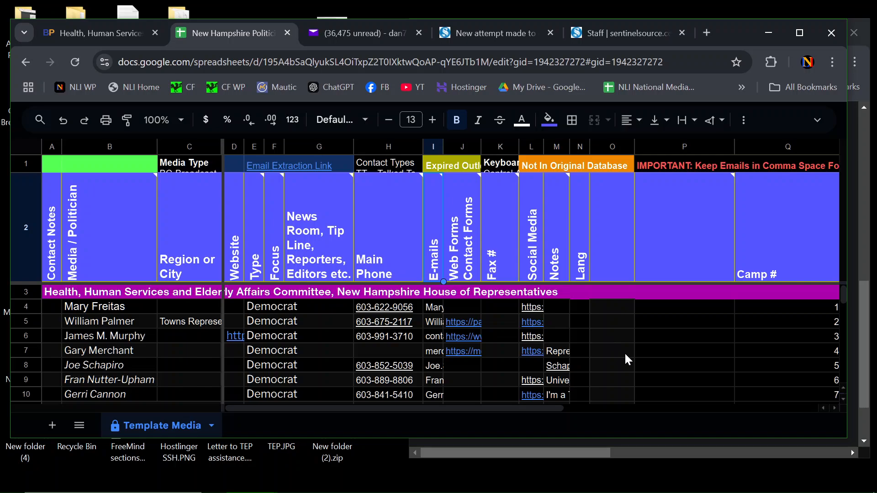
pyautogui.scroll(-1, 625, 355)
pyautogui.scroll(1, 626, 355)
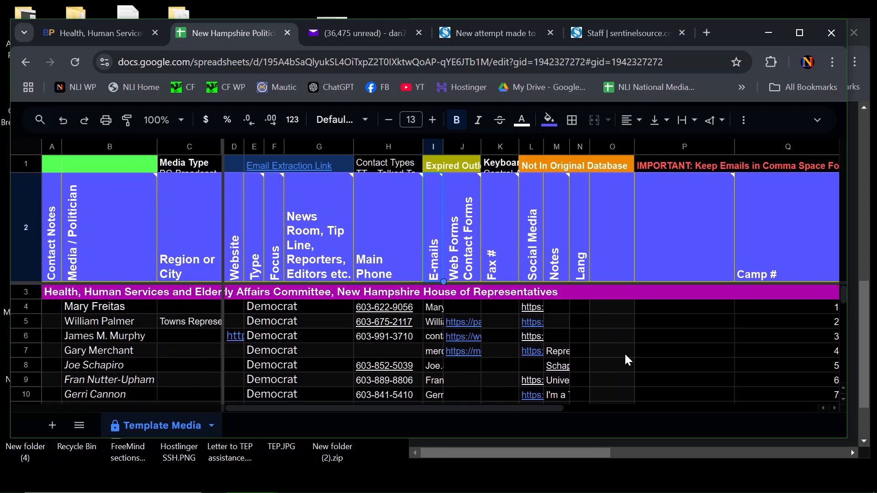
# - Look through the committee's Democratic and Republican member rows down to the first newspaper entry
pyautogui.scroll(-1, 626, 355)
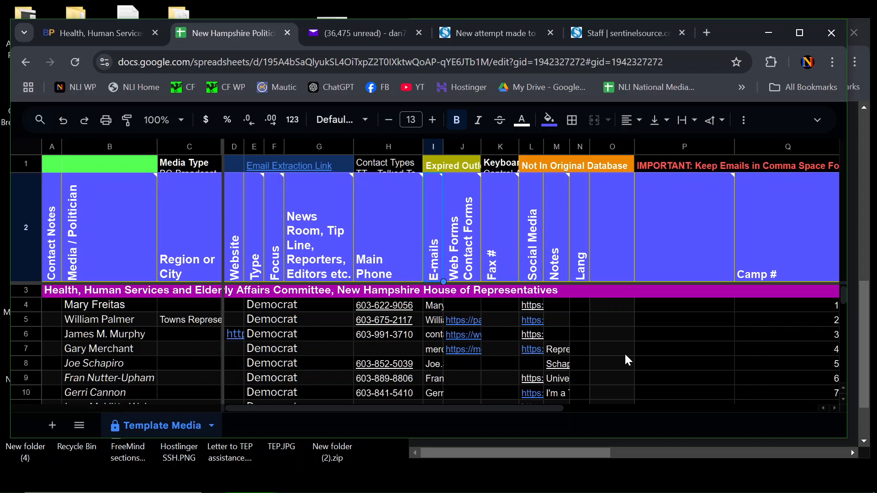
pyautogui.scroll(-1, 625, 355)
pyautogui.scroll(1, 625, 355)
pyautogui.scroll(-3, 625, 355)
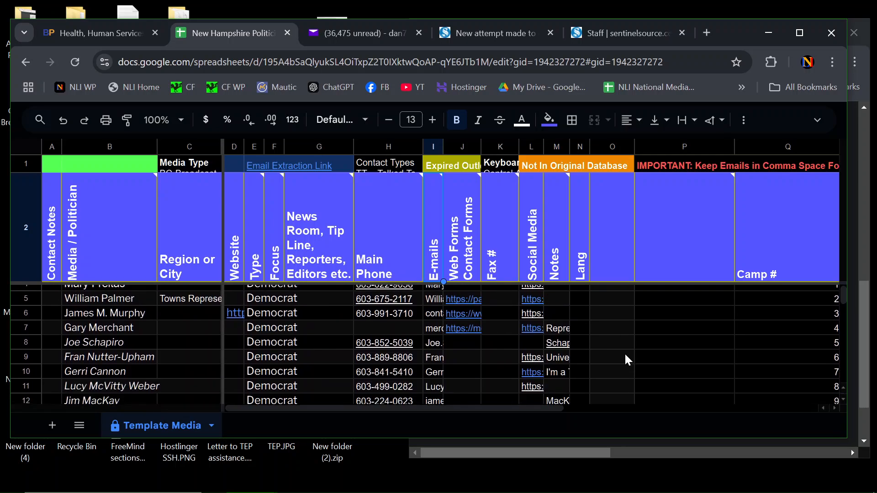
pyautogui.scroll(-2, 625, 356)
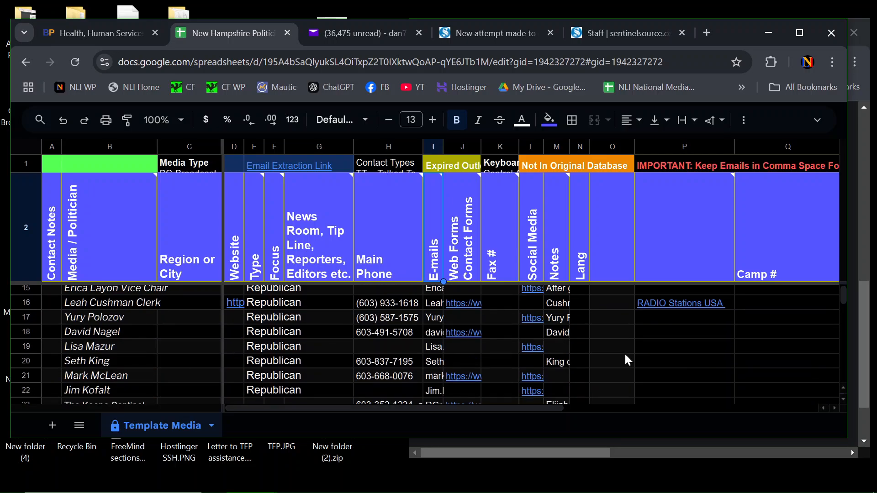
pyautogui.scroll(4, 626, 355)
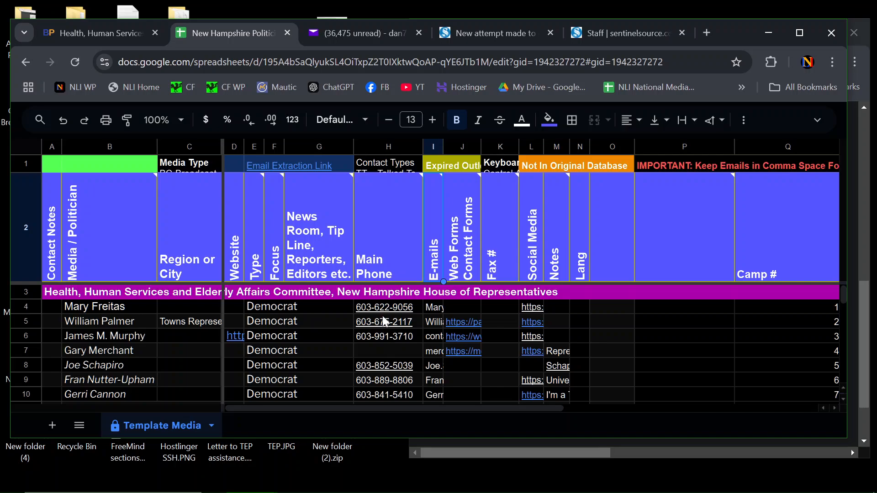
pyautogui.scroll(-1, 390, 310)
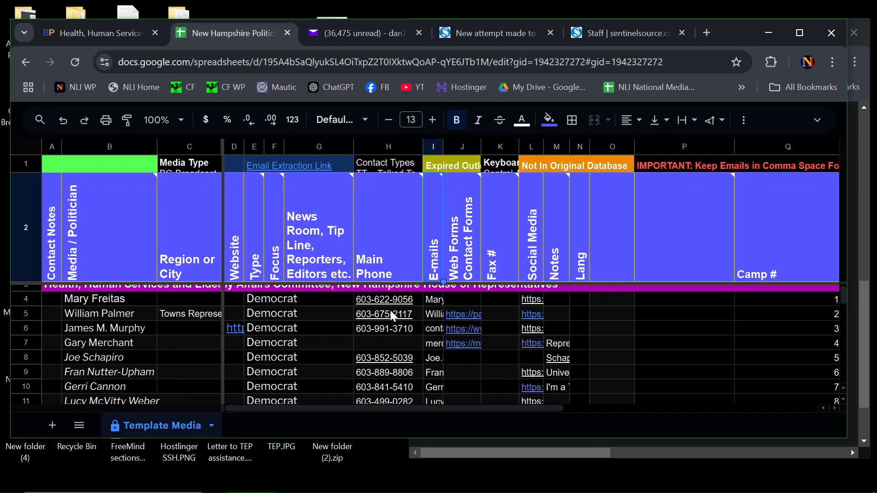
pyautogui.scroll(1, 390, 311)
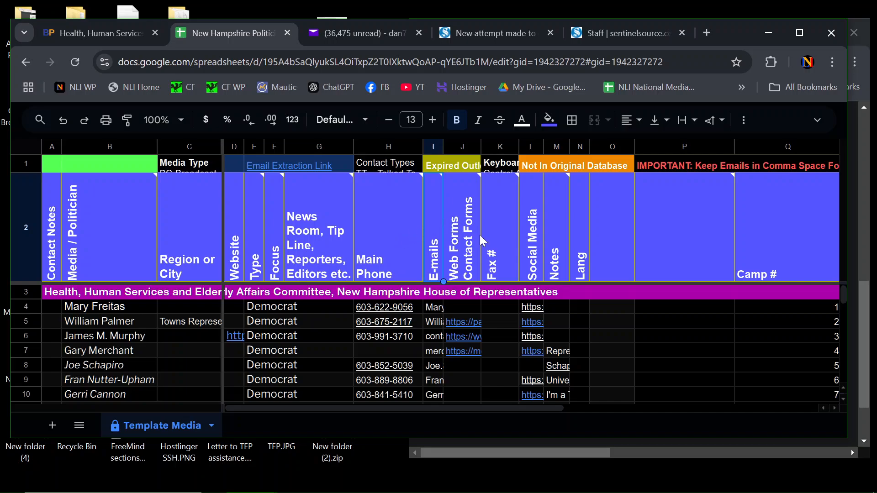
# - Examine the Main Phone entries for the committee members, starting from row 4
pyautogui.click(380, 314)
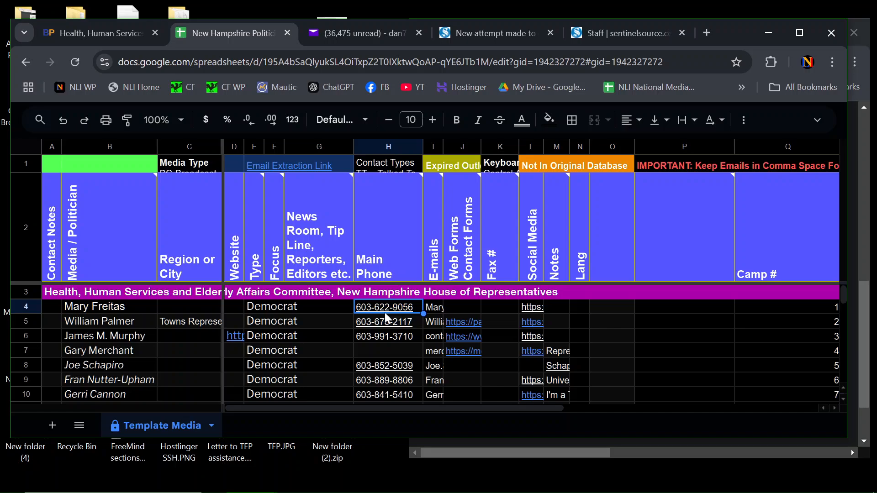
pyautogui.scroll(-1, 406, 369)
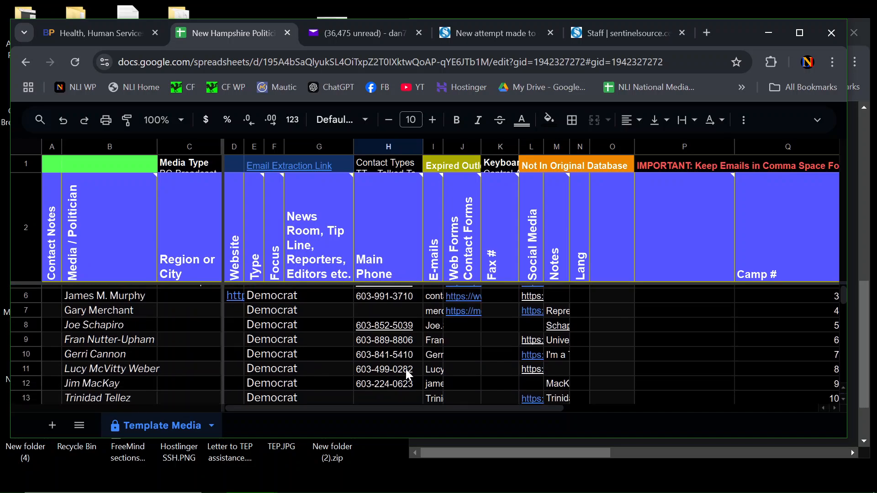
pyautogui.scroll(1, 406, 369)
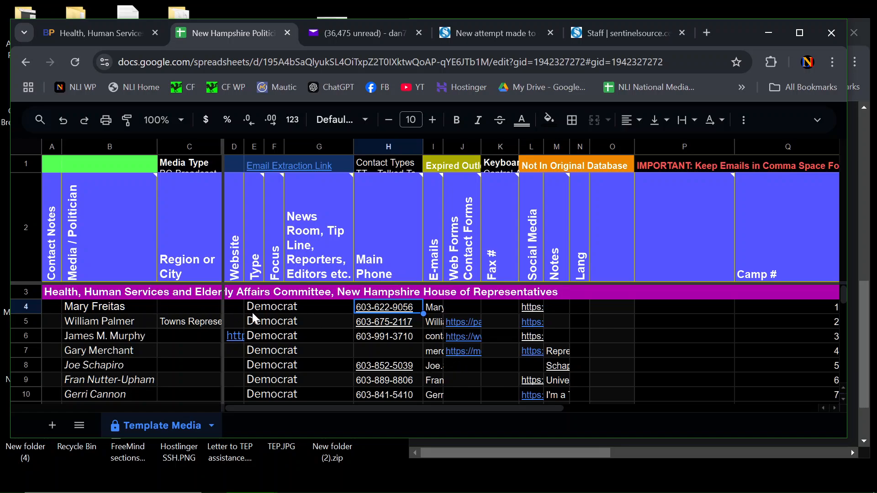
pyautogui.scroll(-1, 254, 317)
pyautogui.scroll(1, 254, 317)
# - Switch to the Ballotpedia committee page and view the 2023-2024 member lists by party
pyautogui.click(104, 28)
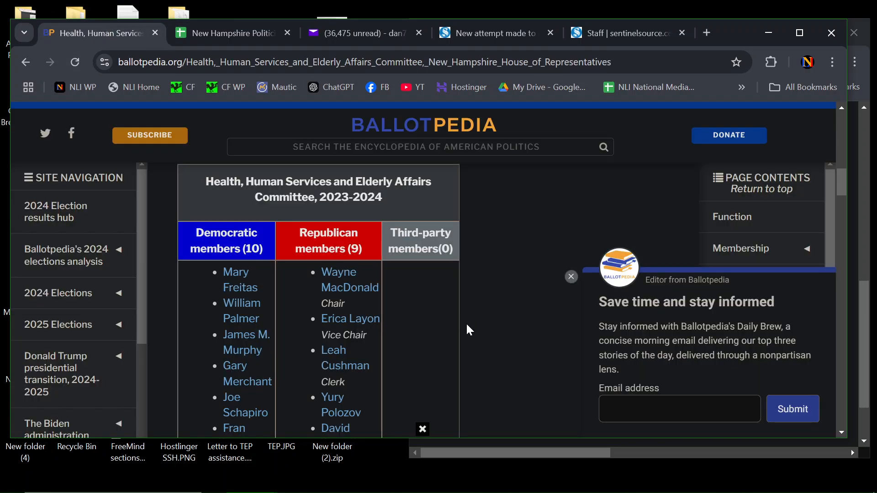
pyautogui.scroll(1, 466, 323)
pyautogui.scroll(-1, 466, 323)
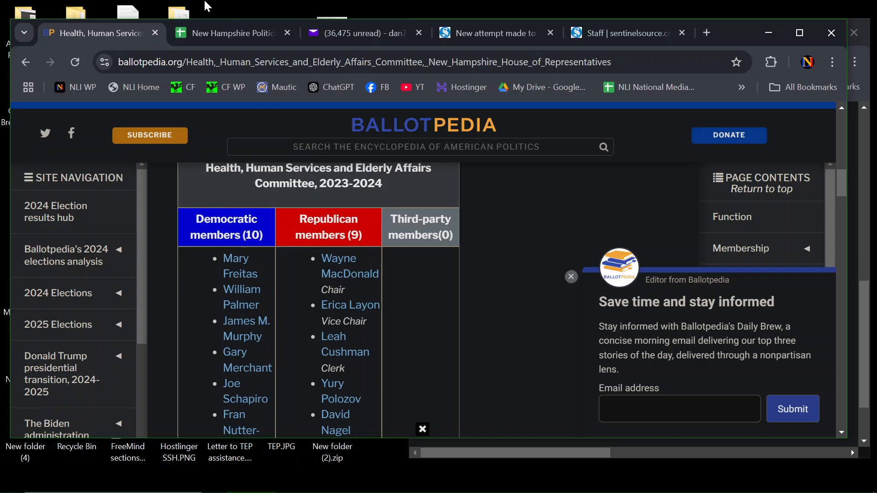
# - Return to the New Hampshire contacts spreadsheet and look through the members' contact form, social media and notes columns
pyautogui.click(220, 31)
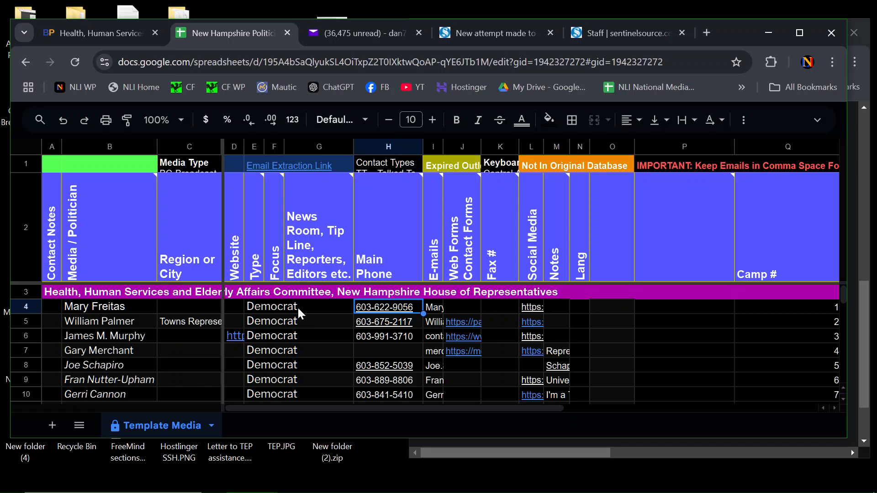
pyautogui.scroll(-1, 273, 346)
pyautogui.scroll(1, 273, 346)
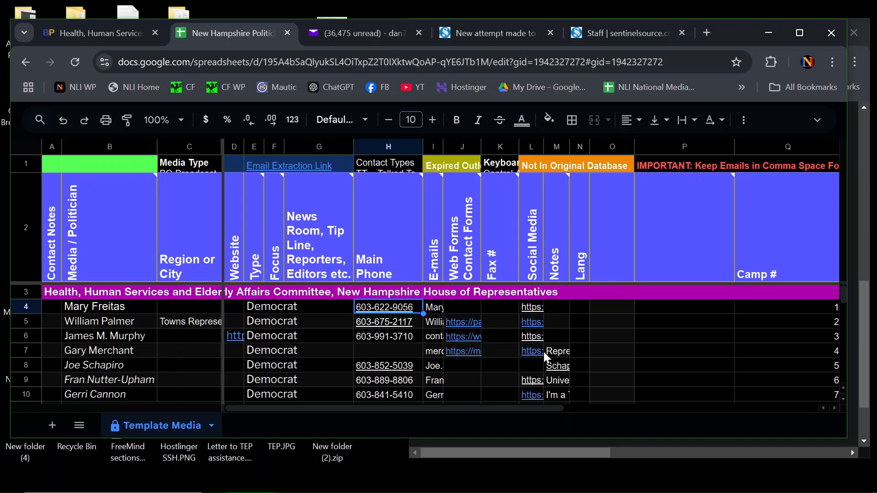
pyautogui.scroll(-1, 478, 334)
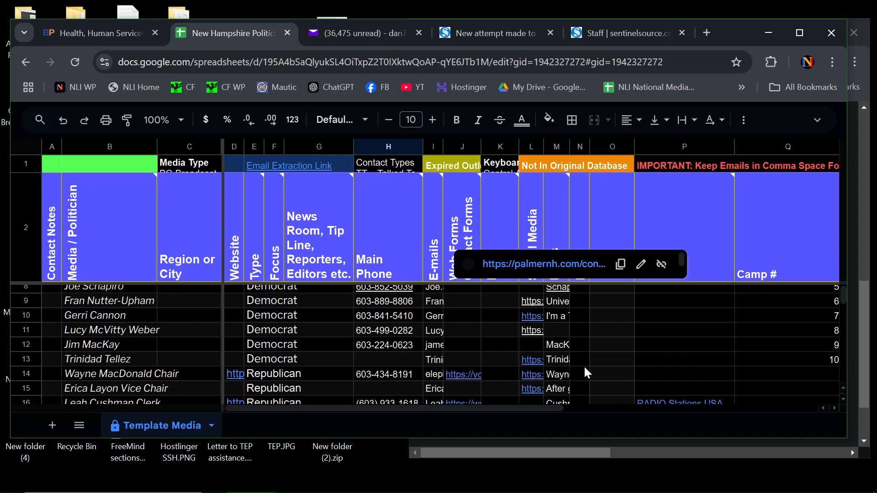
pyautogui.scroll(-3, 584, 368)
pyautogui.scroll(-1, 585, 369)
pyautogui.scroll(6, 585, 370)
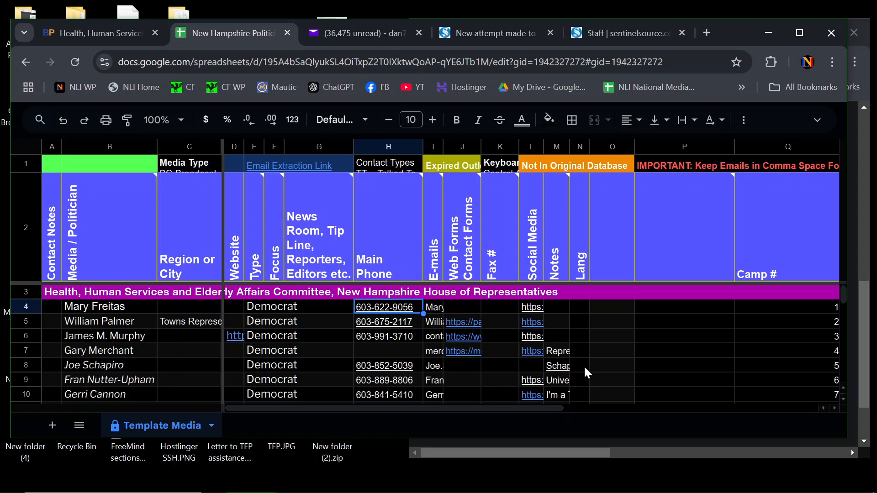
# - Read the full Notes entries in rows 7 and 9, leaving the cells unedited, and find the row 9 member's name
pyautogui.doubleClick(555, 350)
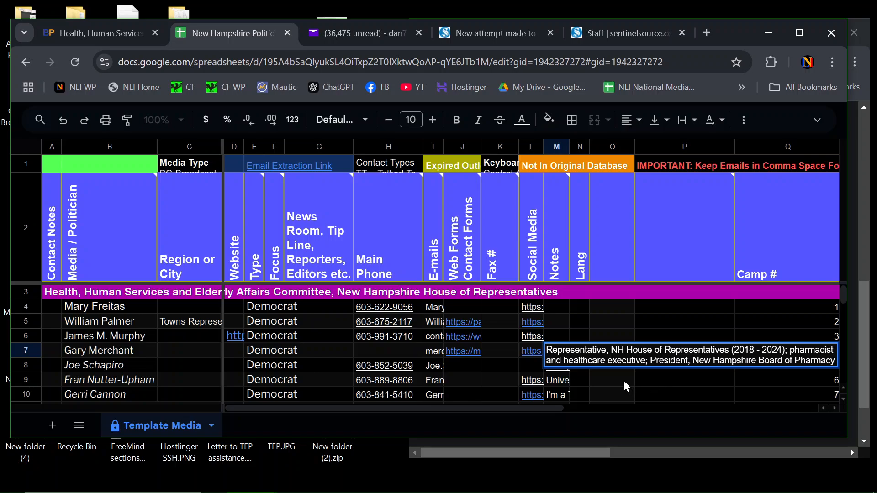
pyautogui.doubleClick(561, 382)
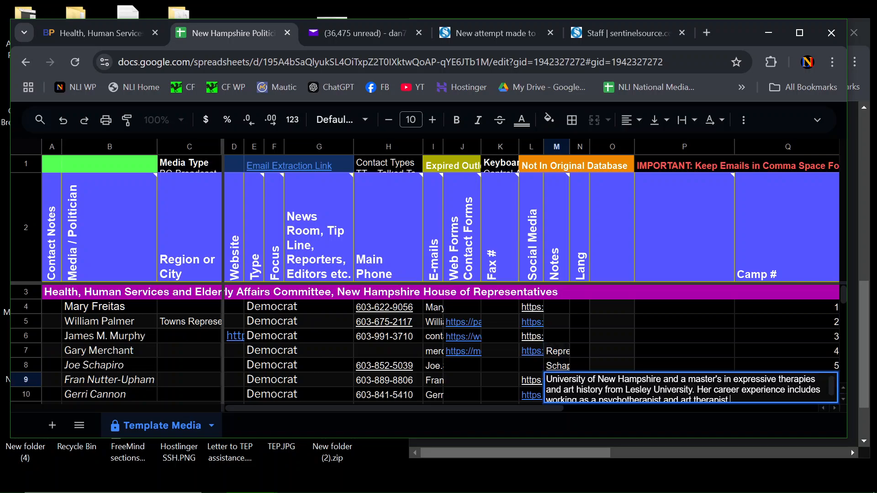
pyautogui.scroll(-1, 608, 361)
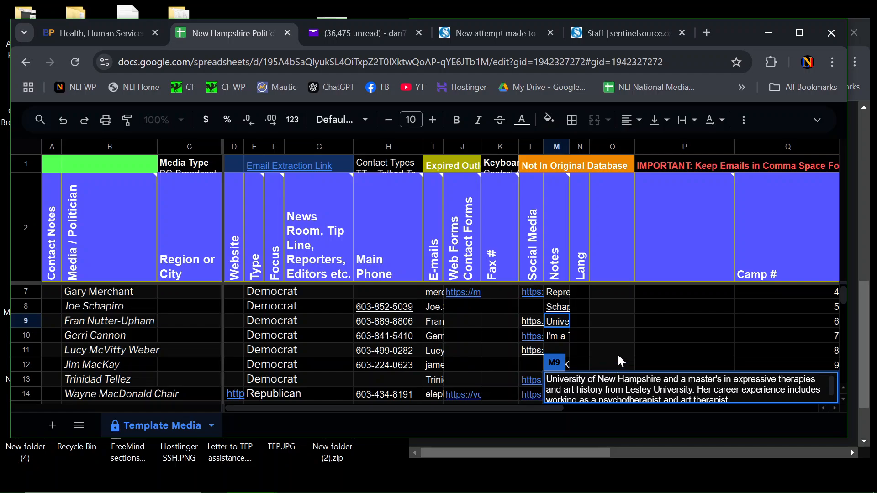
pyautogui.click(638, 335)
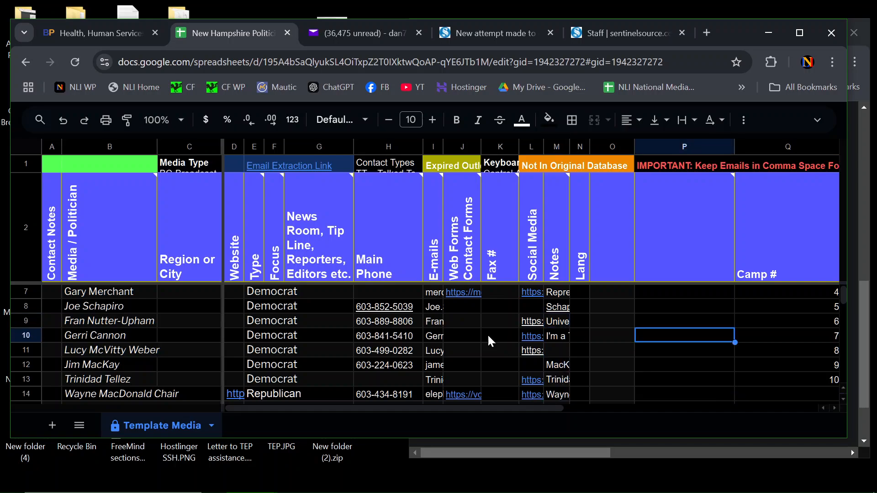
pyautogui.click(136, 327)
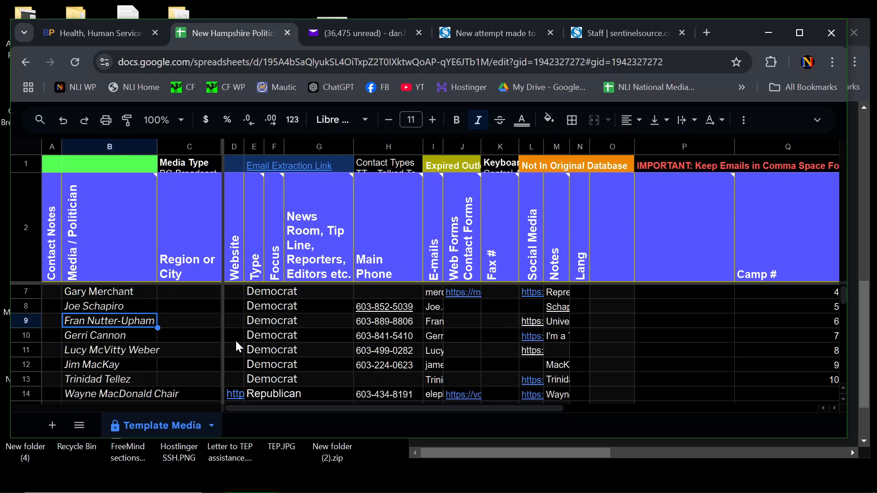
pyautogui.scroll(2, 440, 324)
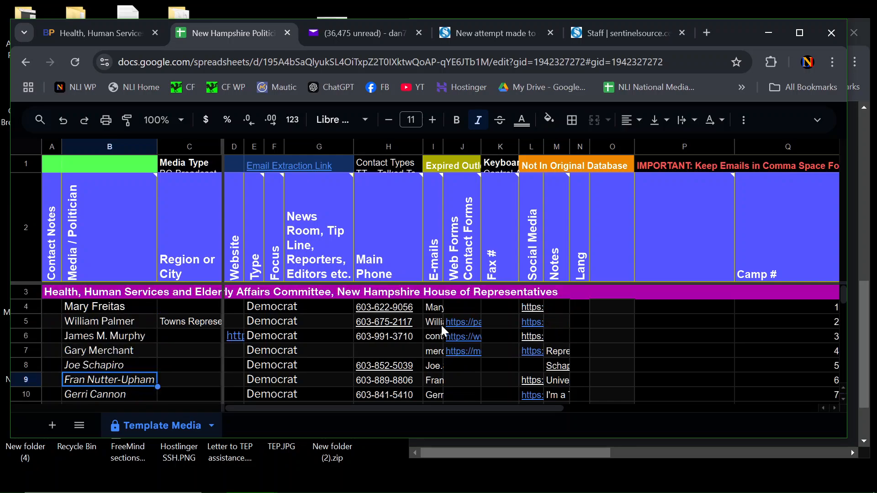
# - Copy the entire E-mails column and open the Email Extraction Link in the header row
pyautogui.click(433, 147)
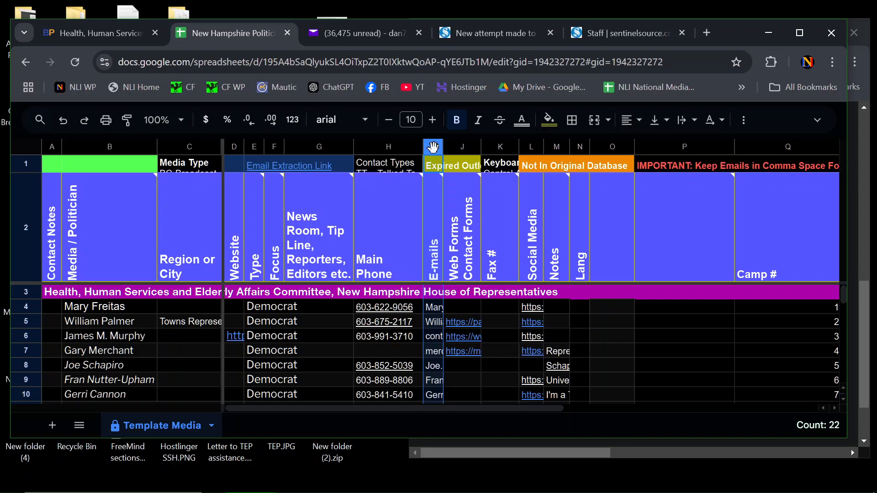
pyautogui.hotkey('ctrl', 'c')
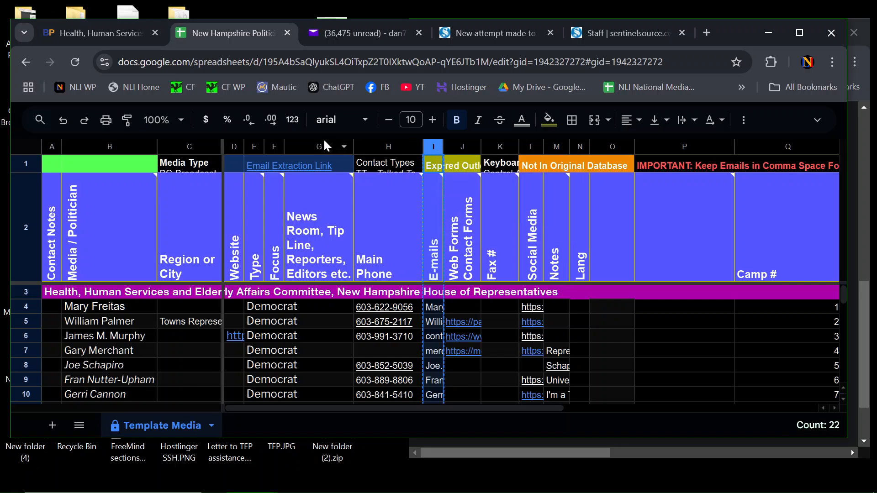
pyautogui.click(257, 170)
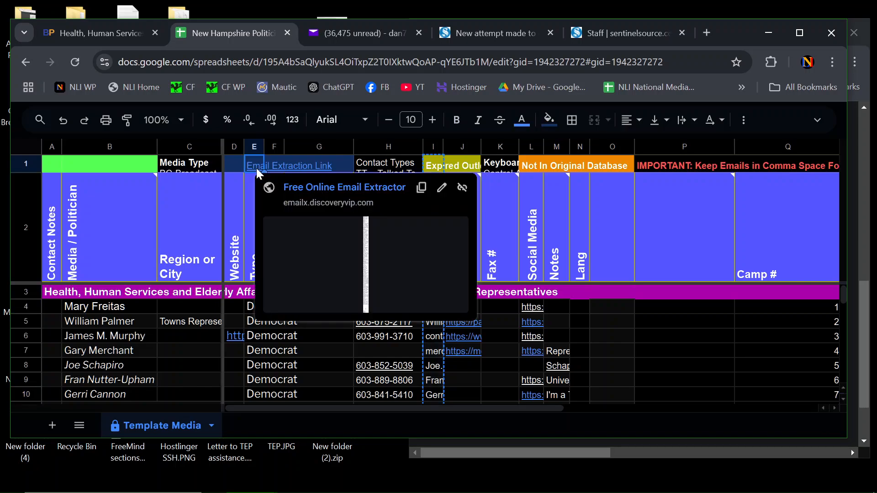
pyautogui.click(290, 188)
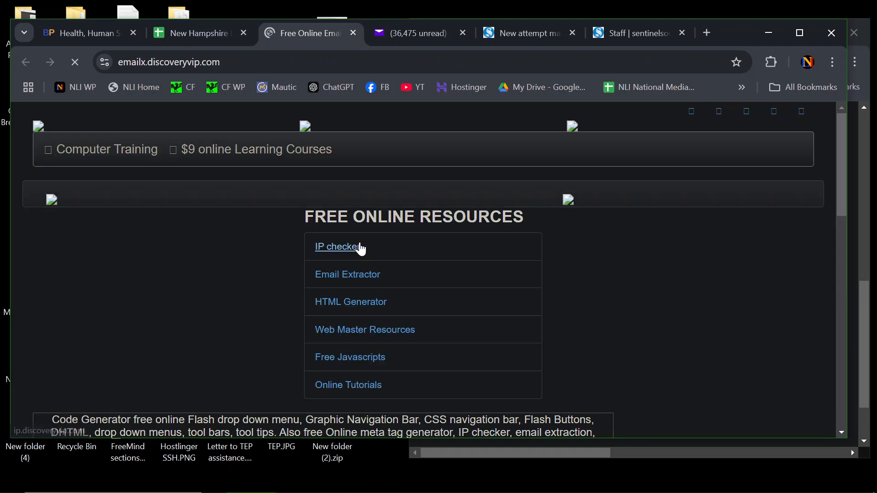
# - Paste the copied column into the Email Extractor and extract the addresses with Sort Alphabetically enabled
pyautogui.scroll(-5, 358, 248)
pyautogui.click(348, 253)
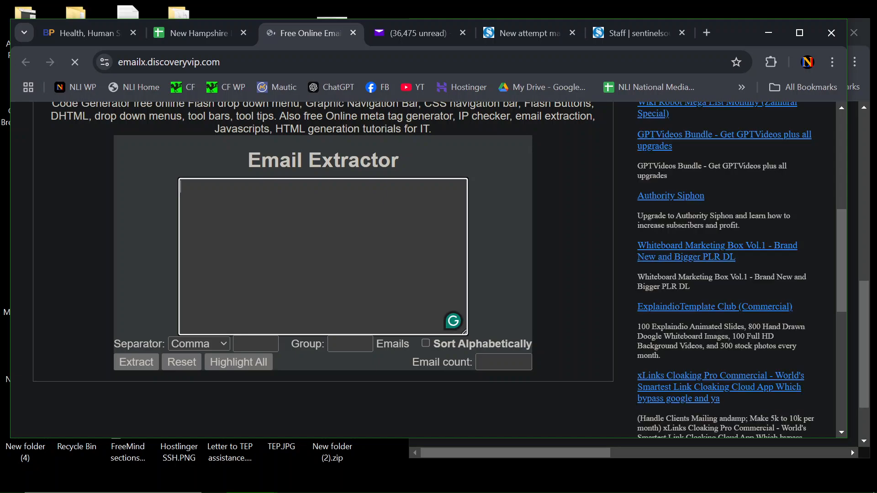
pyautogui.hotkey('ctrl', 'v')
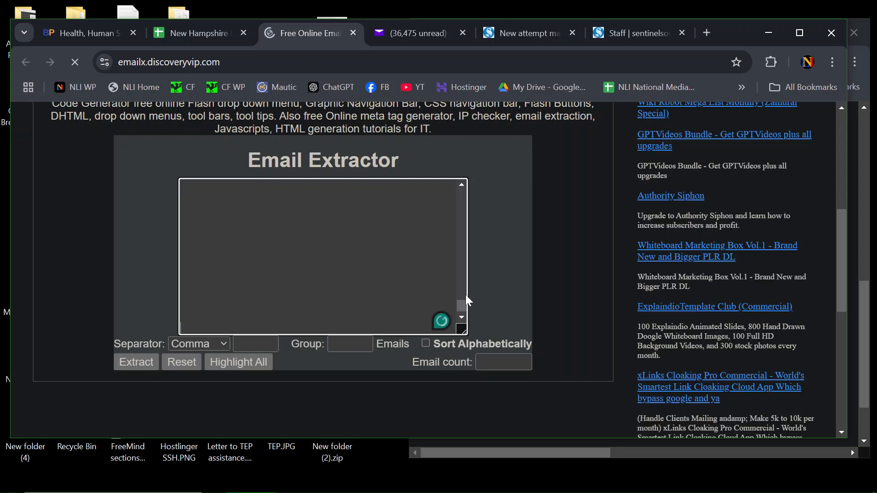
pyautogui.click(427, 344)
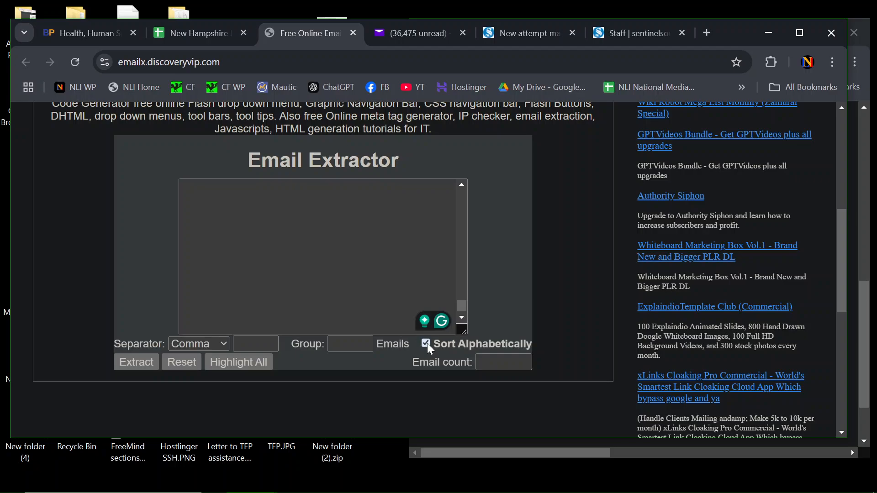
pyautogui.click(140, 366)
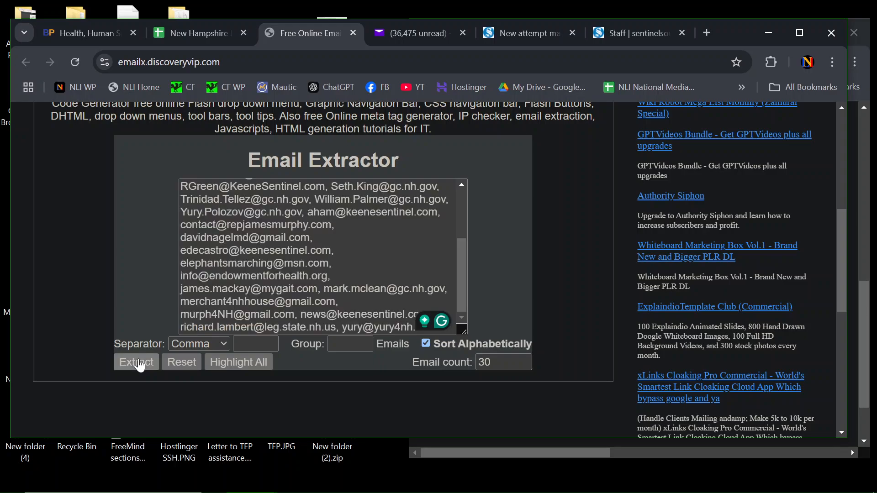
# - Keep Comma as the separator, add a trailing comma after the last extracted address, and select the whole list
pyautogui.click(220, 349)
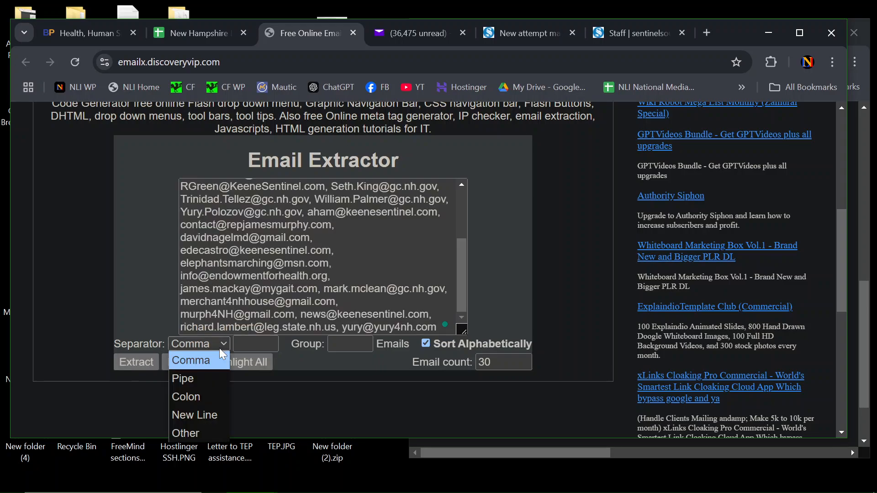
pyautogui.click(221, 349)
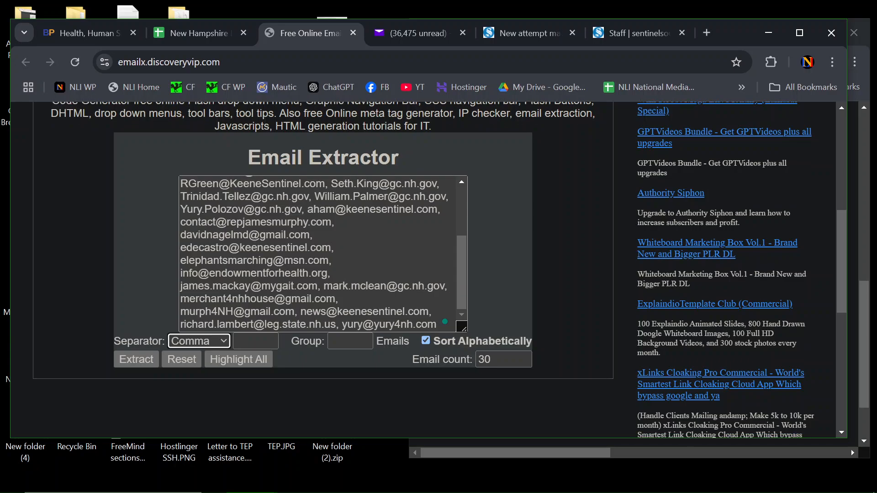
pyautogui.scroll(-3, 388, 290)
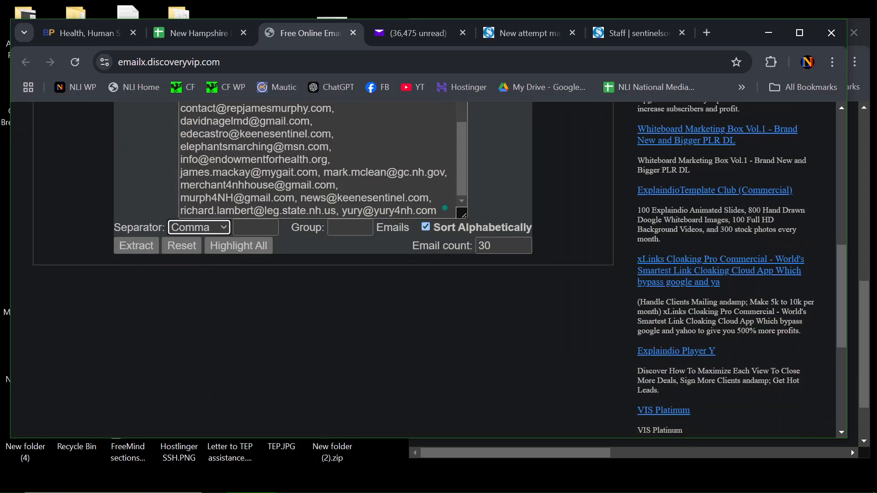
pyautogui.click(437, 210)
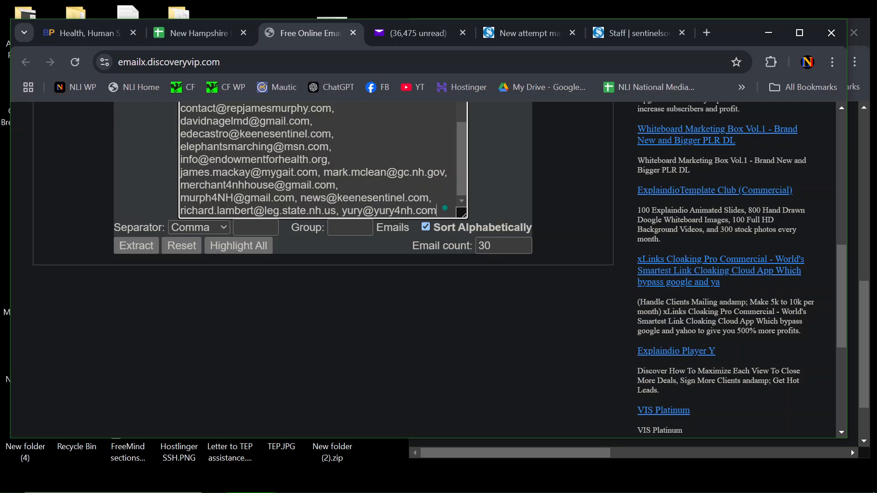
pyautogui.write(',')
pyautogui.hotkey('ctrl', 'a')
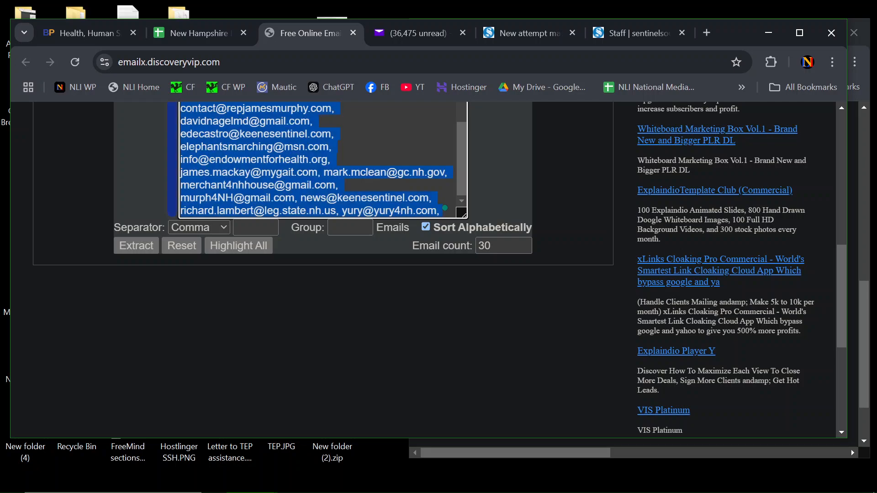
# - Review the sent Yahoo Mail message up to its subject line and recipients, and close the mail page
pyautogui.click(413, 28)
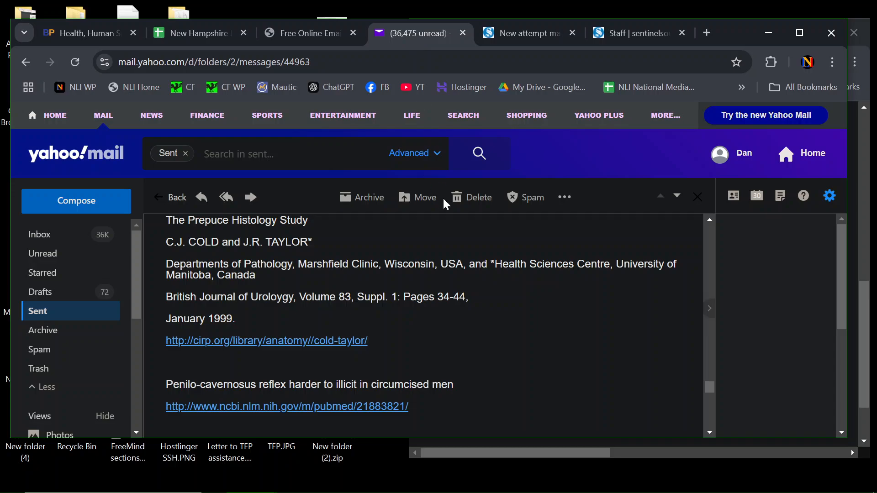
pyautogui.scroll(15, 517, 278)
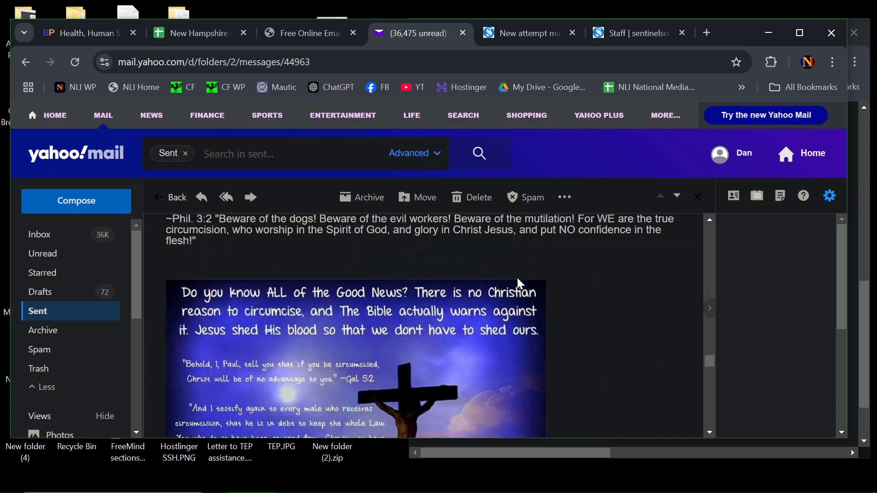
pyautogui.scroll(5, 517, 279)
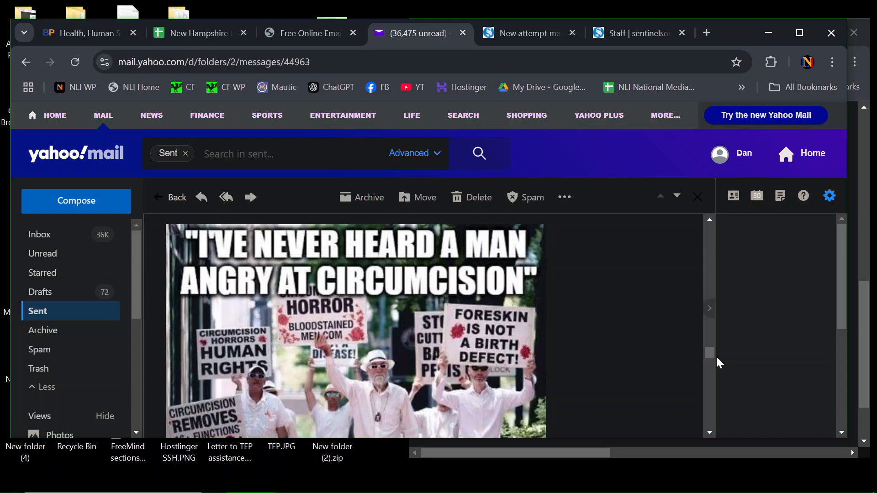
pyautogui.moveTo(715, 355); pyautogui.dragTo(703, 205)
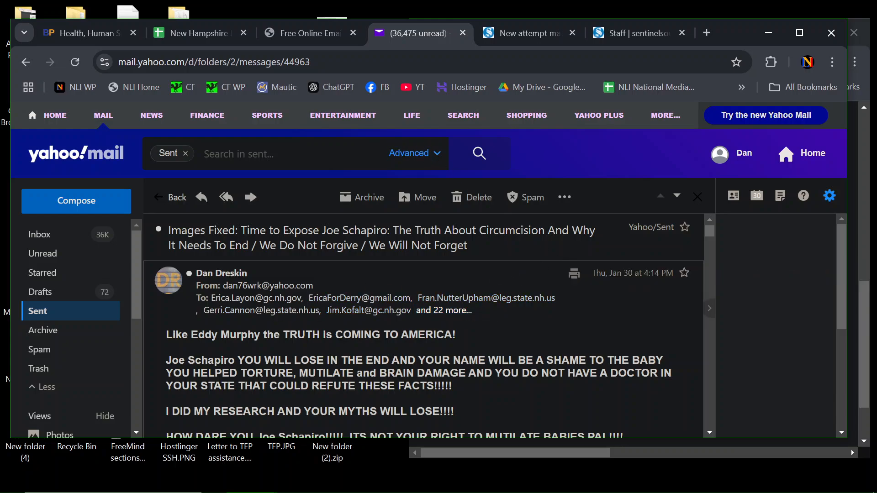
pyautogui.click(463, 33)
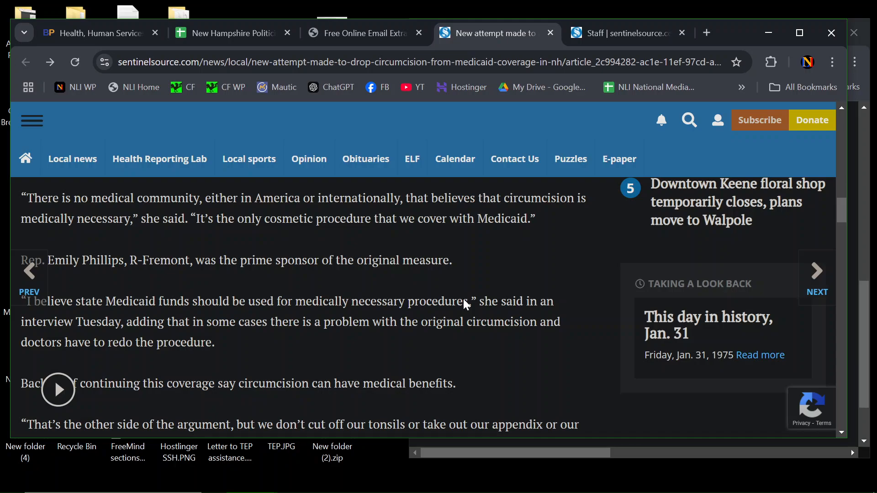
# - Look through the Sentinel Source article about dropping circumcision from Medicaid coverage in New Hampshire
pyautogui.scroll(7, 464, 300)
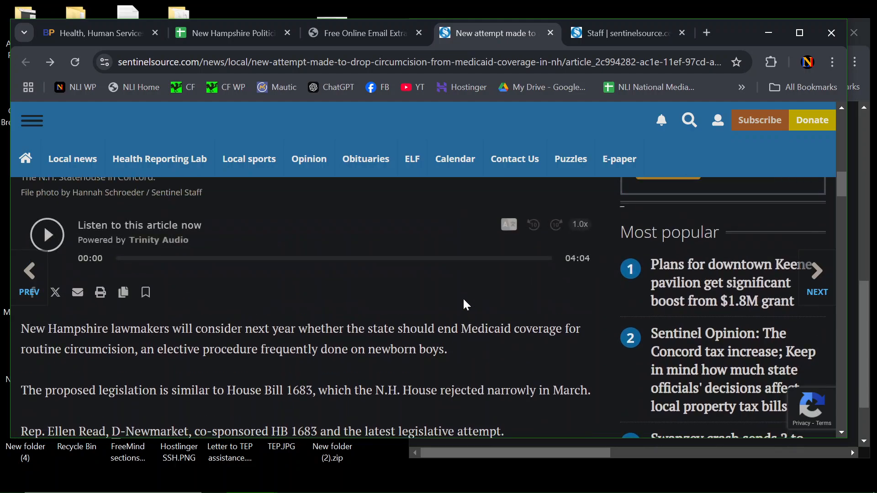
pyautogui.scroll(-1, 467, 305)
pyautogui.scroll(7, 465, 305)
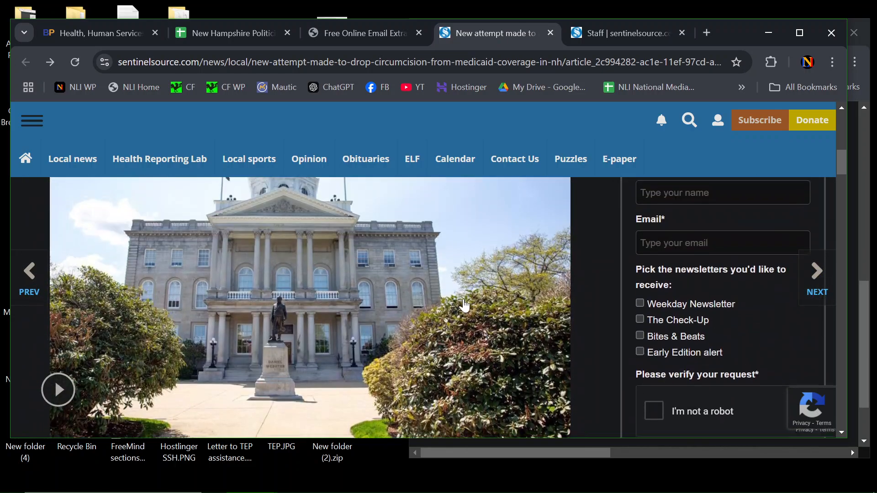
pyautogui.scroll(4, 465, 306)
pyautogui.scroll(-3, 465, 305)
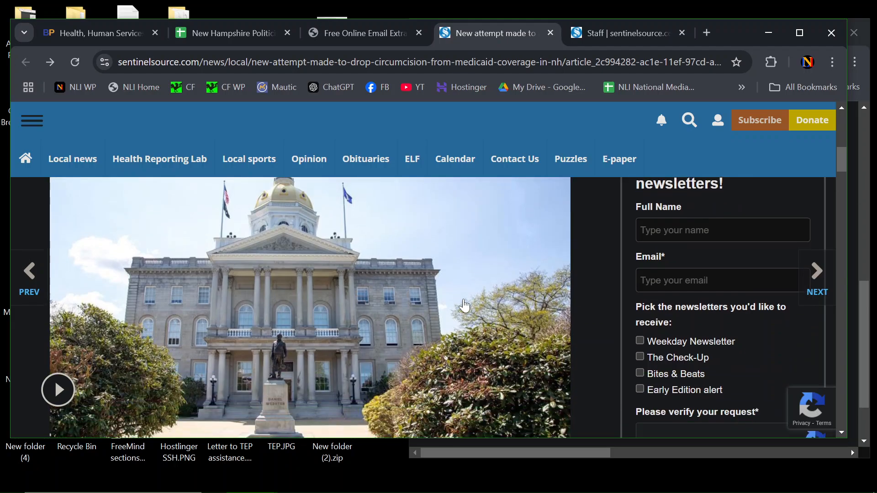
pyautogui.scroll(-2, 465, 305)
# - Return to the New Hampshire spreadsheet and read the full Main Phone entry for The Keene Sentinel, leaving it unedited
pyautogui.click(214, 32)
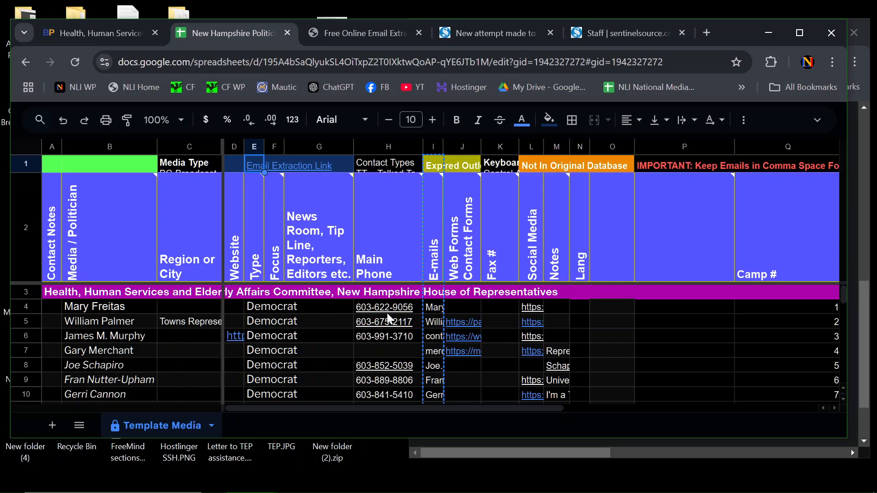
pyautogui.moveTo(475, 319)
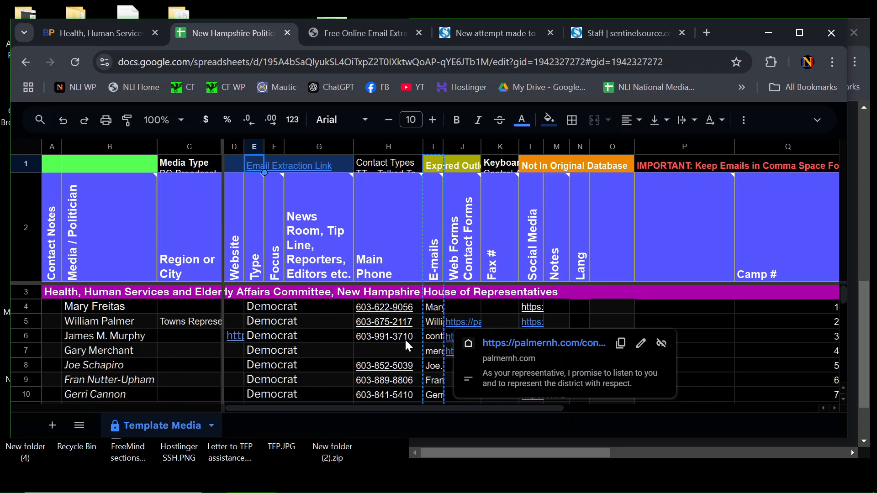
pyautogui.scroll(-5, 405, 340)
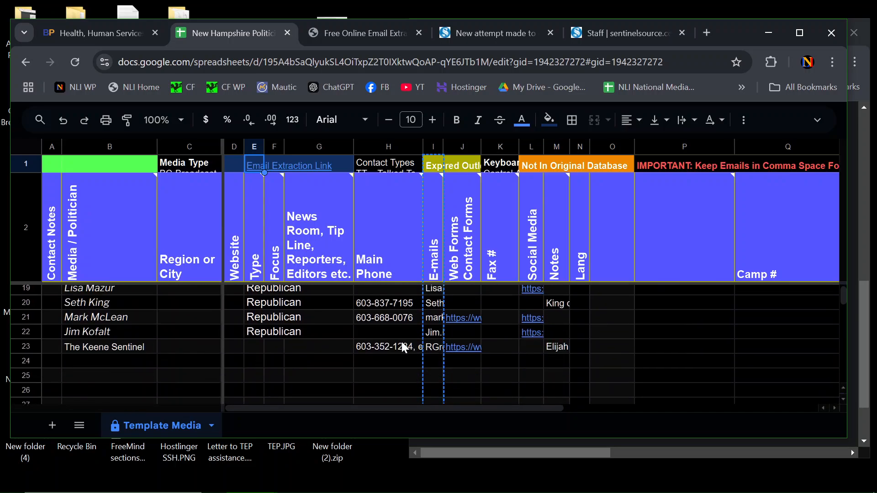
pyautogui.doubleClick(402, 345)
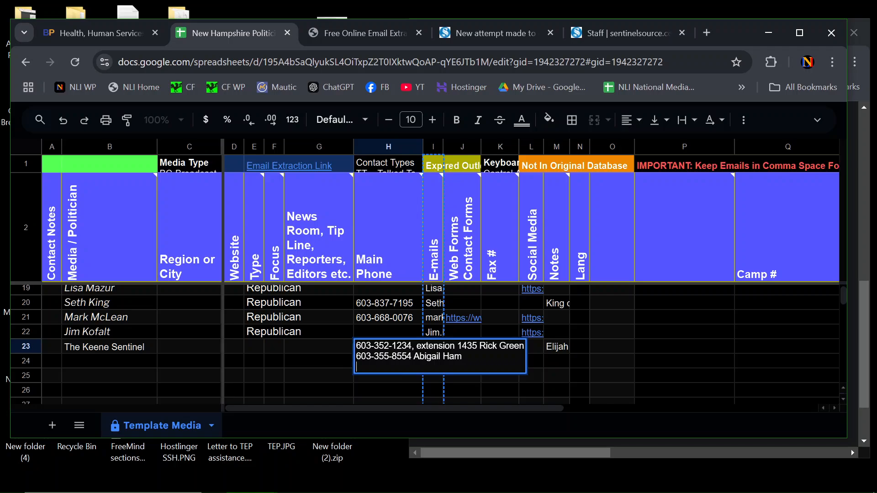
pyautogui.click(322, 342)
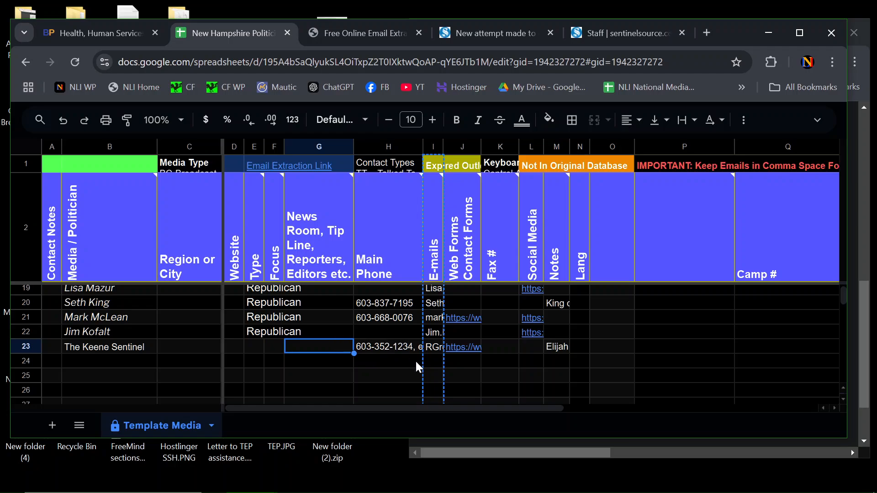
# - Add an asterisk and a space before the first phone number in The Keene Sentinel's Main Phone cell
pyautogui.doubleClick(360, 345)
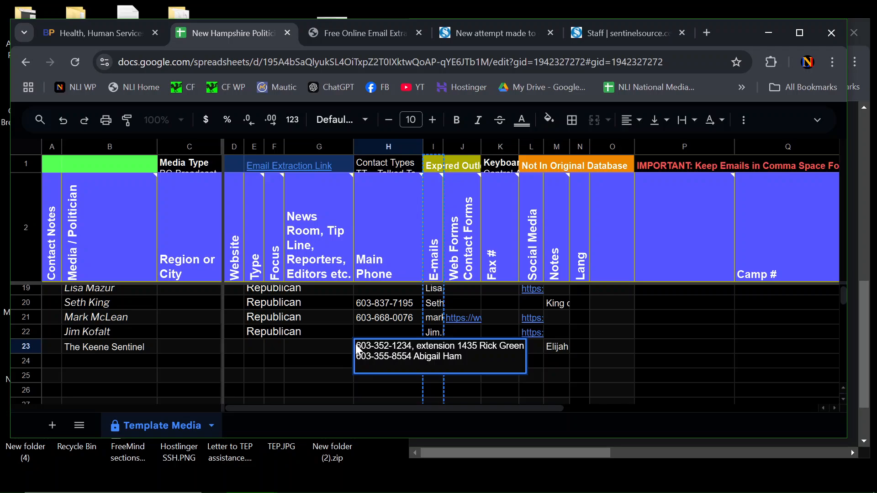
pyautogui.hotkey('alt', 'Return')
pyautogui.press('Up')
pyautogui.press('Up')
pyautogui.write('*')
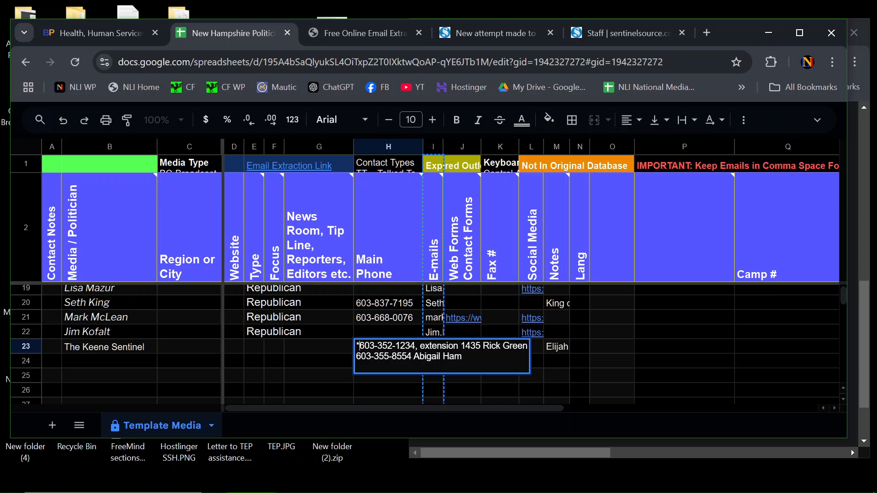
pyautogui.press('Return')
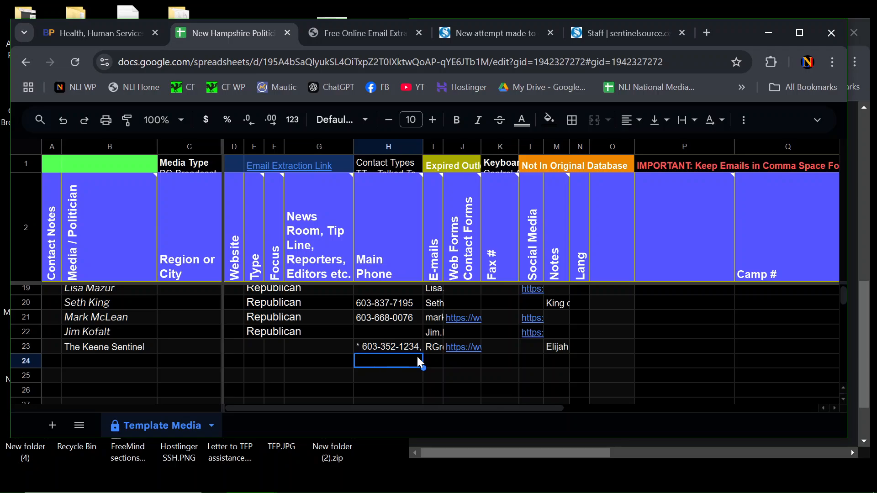
# - Check the phone numbers through row 23 and reread The Keene Sentinel's full Main Phone entry, leaving the cell unedited
pyautogui.scroll(5, 418, 361)
pyautogui.scroll(-3, 417, 365)
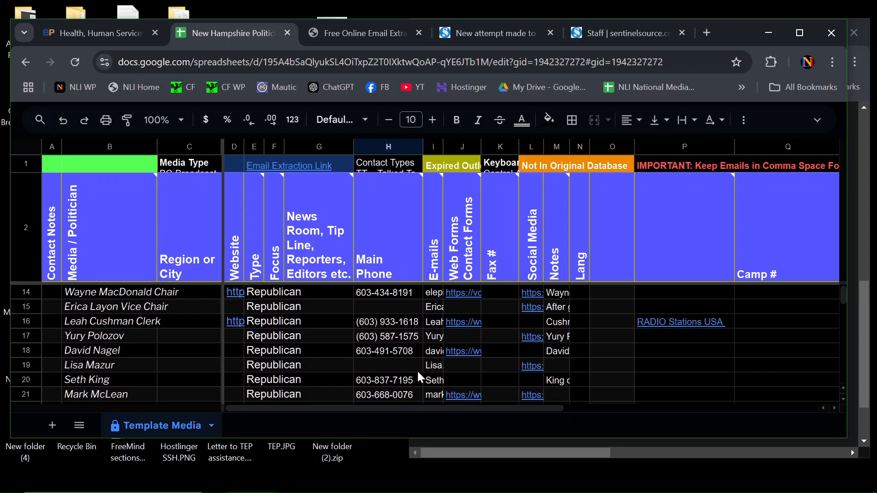
pyautogui.scroll(-3, 416, 369)
pyautogui.click(397, 322)
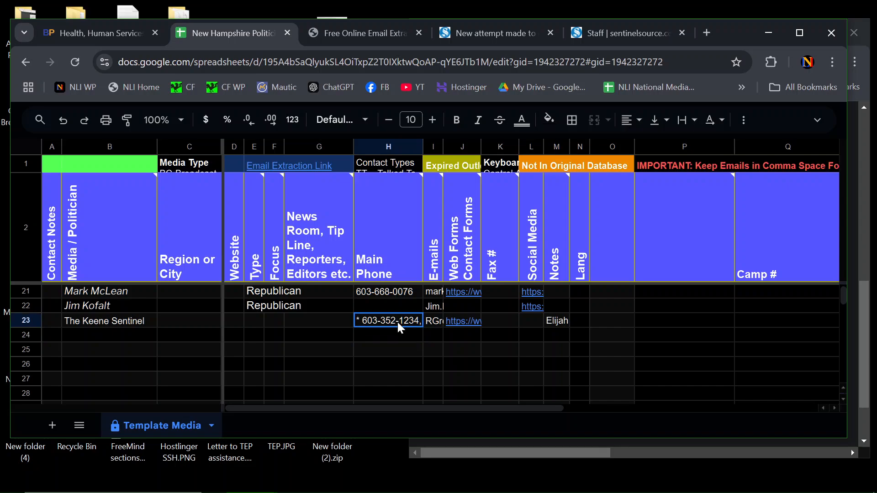
pyautogui.press('Return')
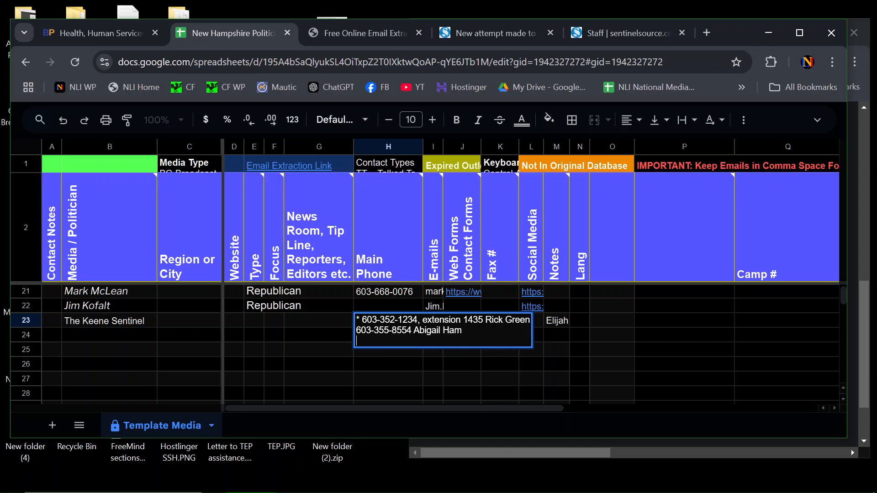
pyautogui.click(458, 388)
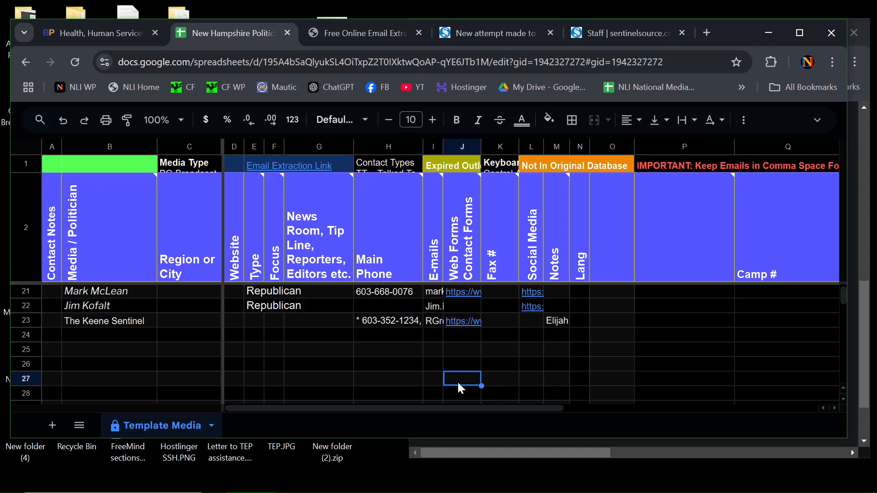
# - Copy the entire Web Forms / Contact Forms column (column J)
pyautogui.scroll(2, 459, 388)
pyautogui.scroll(-1, 459, 389)
pyautogui.scroll(5, 457, 381)
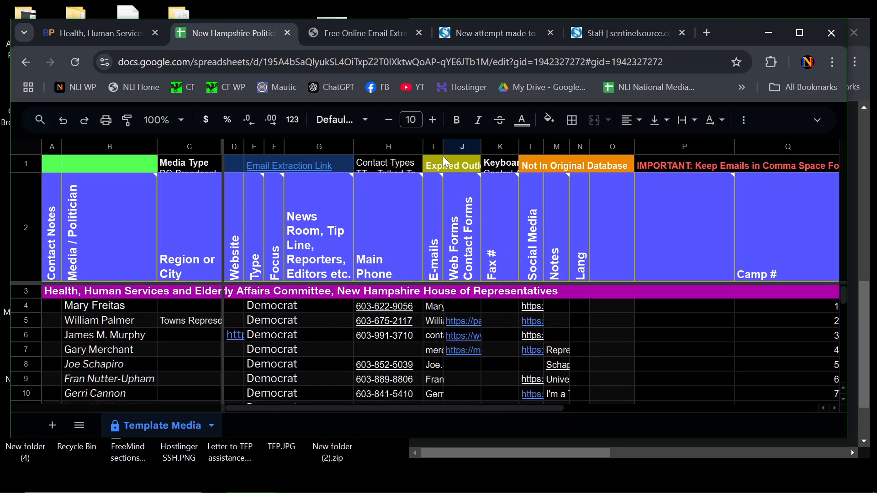
pyautogui.click(455, 147)
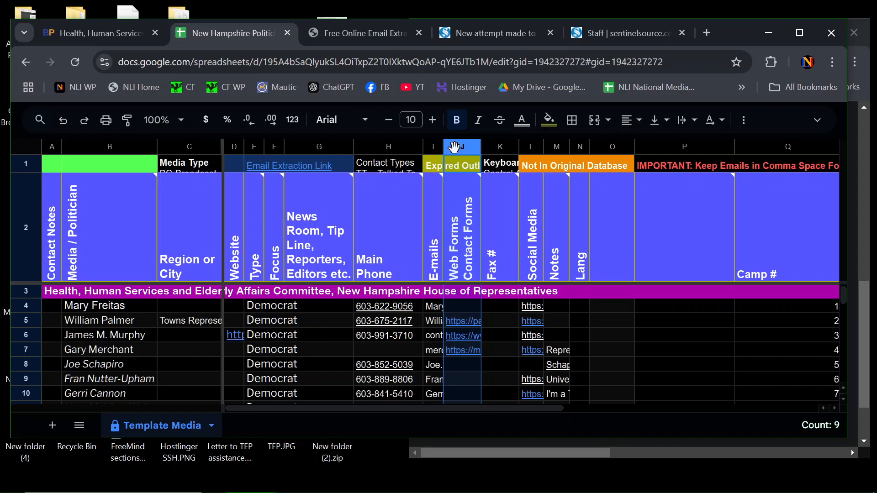
pyautogui.hotkey('ctrl', 'c')
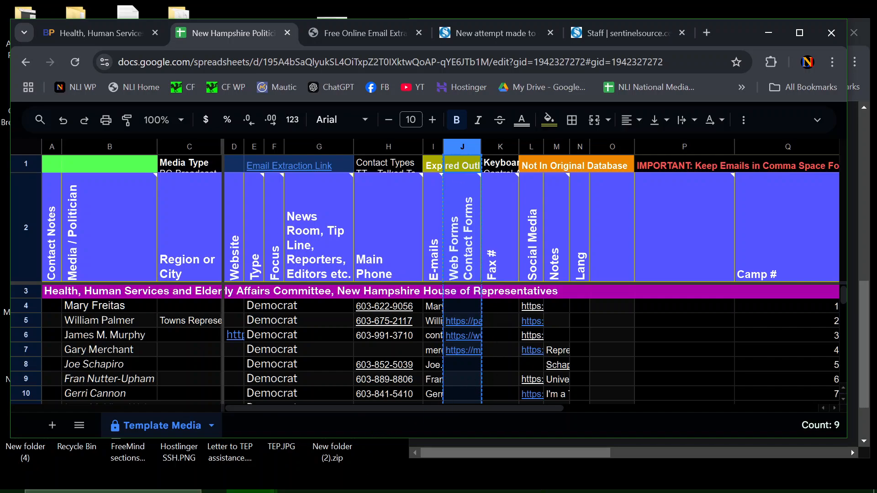
# - Switch to the blank LibreOffice Writer document, paste the copied column as unformatted text, and look over the pasted links
pyautogui.moveTo(365, 484)
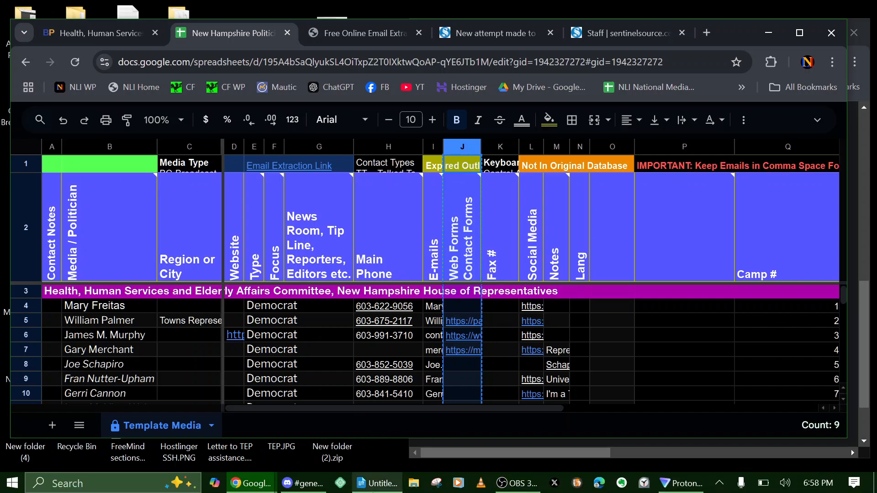
pyautogui.click(377, 488)
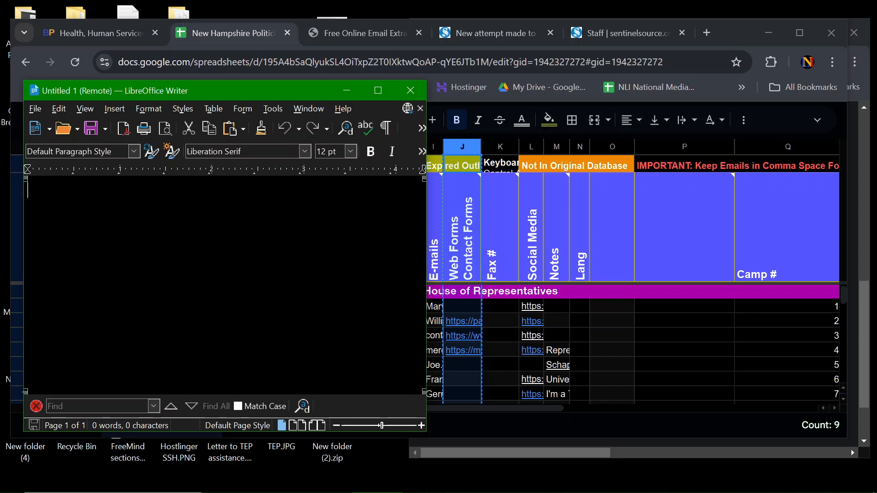
pyautogui.hotkey('ctrl', 'alt', 'shift', 'v')
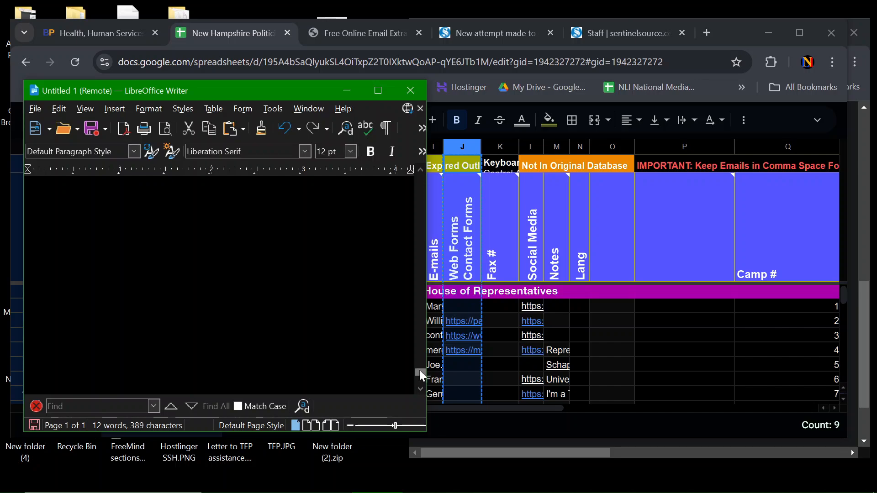
pyautogui.moveTo(419, 371); pyautogui.dragTo(407, 176)
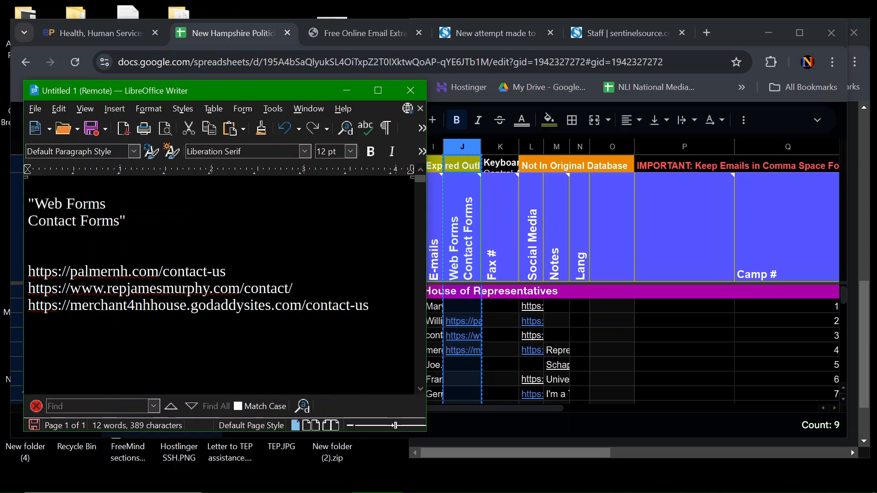
pyautogui.scroll(-10, 219, 283)
pyautogui.scroll(10, 219, 283)
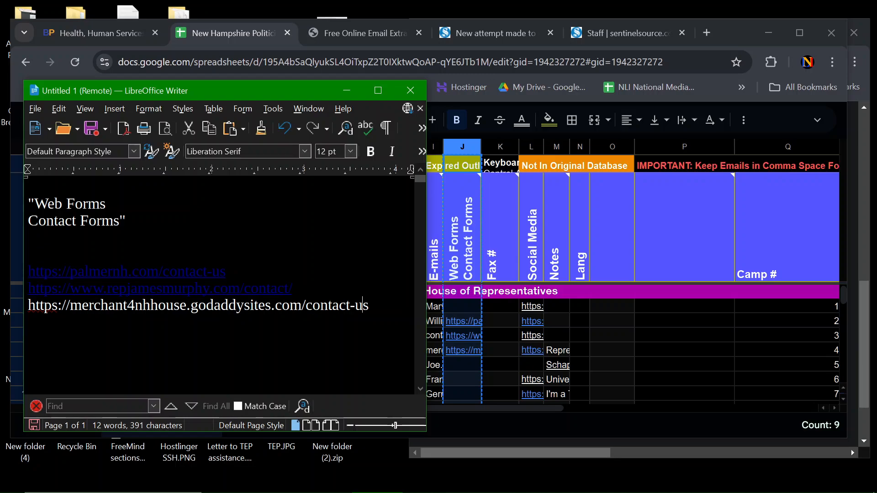
# - Turn the contact-form URLs into hyperlinks with a space after each one, through the leahcushman.com/contact address
pyautogui.press('Down')
pyautogui.press('Down')
pyautogui.press('Down')
pyautogui.press('Down')
pyautogui.press('Down')
pyautogui.press('Down')
pyautogui.press('Down')
pyautogui.press('Down')
pyautogui.press('Down')
pyautogui.press('Down')
pyautogui.press('Down')
pyautogui.press('Down')
pyautogui.press('Down')
pyautogui.press('Down')
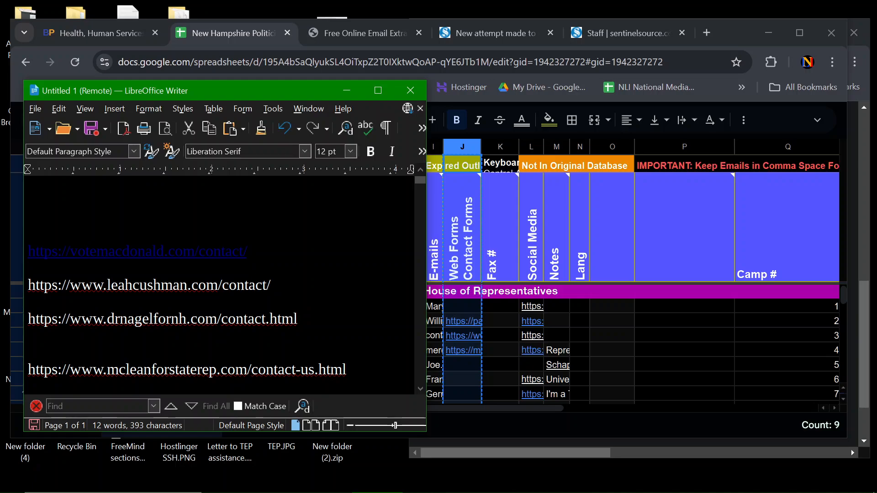
pyautogui.press('Down')
pyautogui.press('Down')
pyautogui.press('End')
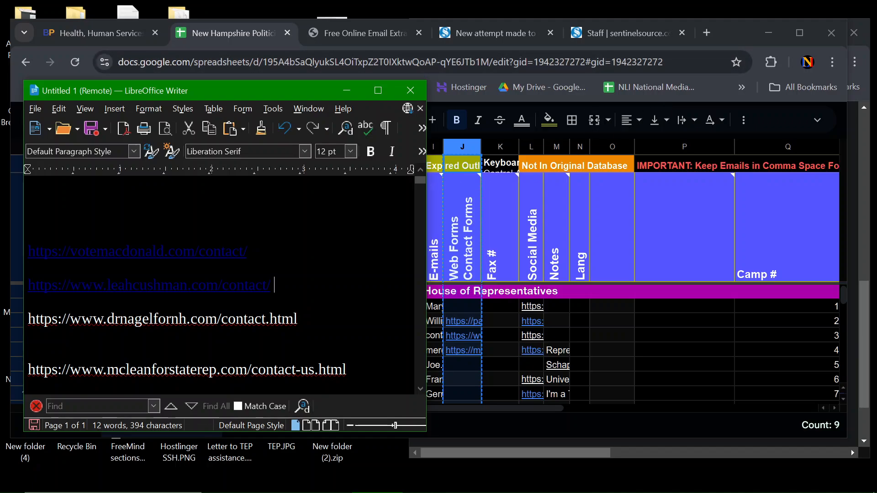
# - Open the palmernh.com/contact-us hyperlink from the document and move the browser window aside to uncover the link list
pyautogui.scroll(3, 413, 177)
pyautogui.scroll(1, 220, 274)
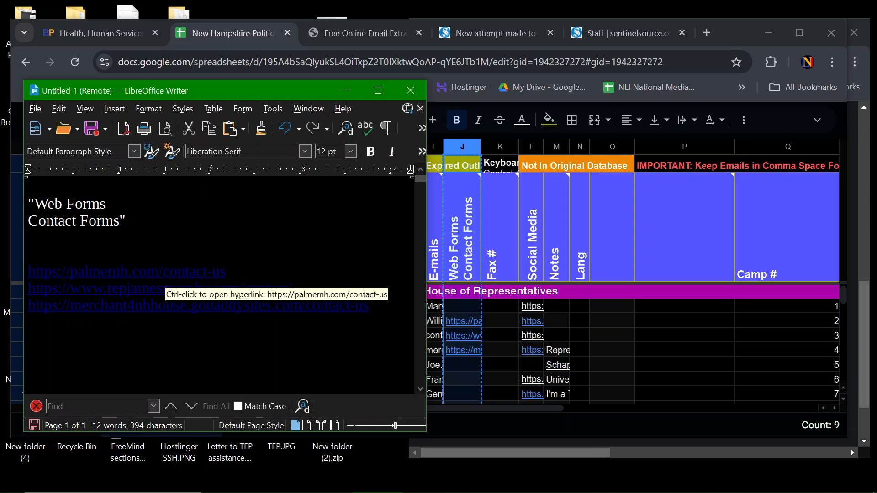
pyautogui.keyDown('ctrl'); pyautogui.click(167, 281); pyautogui.keyUp('ctrl')
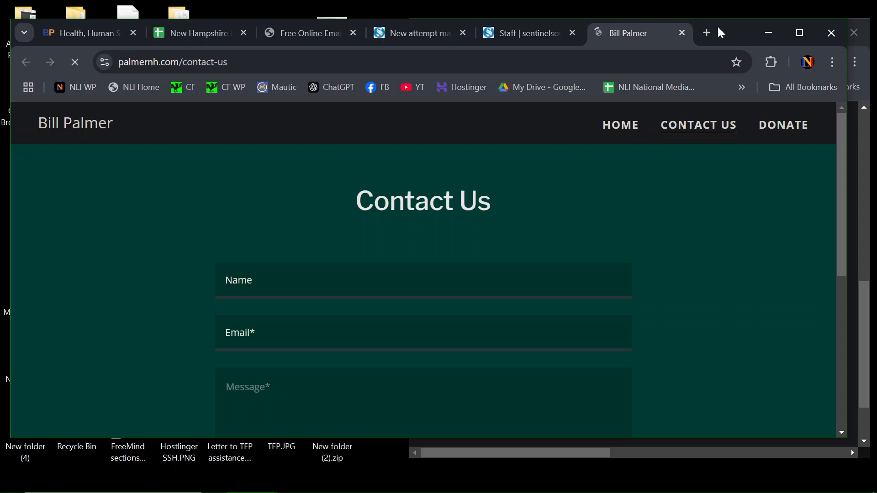
pyautogui.moveTo(716, 21); pyautogui.dragTo(851, 136)
# - Open the repjamesmurphy.com/contact and merchant4nhhouse.godaddysites.com/contact-us hyperlinks from the Writer document
pyautogui.click(129, 300)
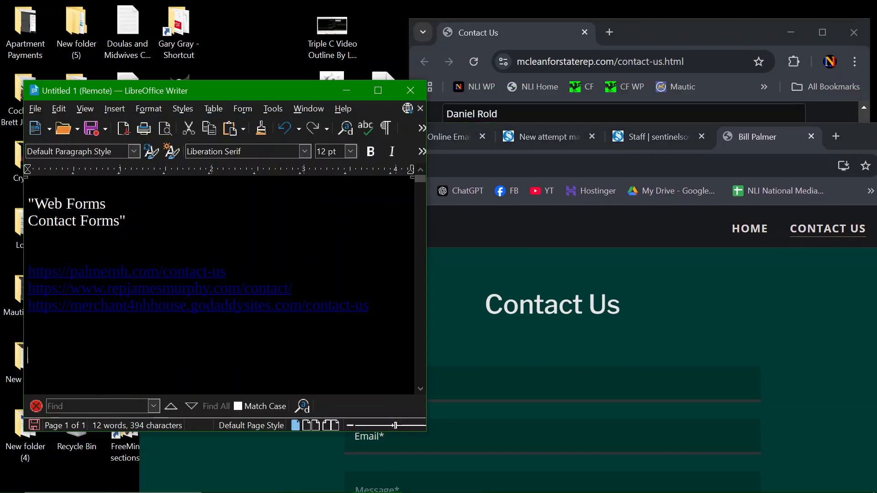
pyautogui.keyDown('ctrl'); pyautogui.click(128, 293); pyautogui.keyUp('ctrl')
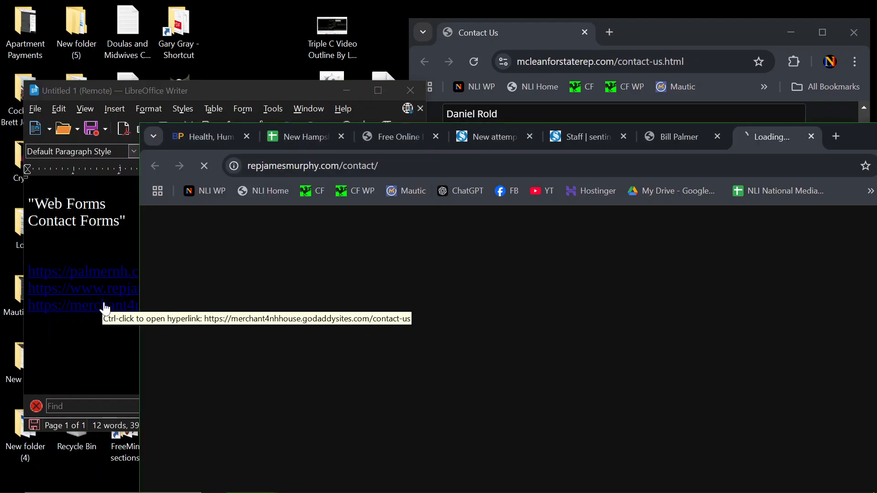
pyautogui.click(105, 308)
pyautogui.keyDown('ctrl'); pyautogui.click(105, 308); pyautogui.keyUp('ctrl')
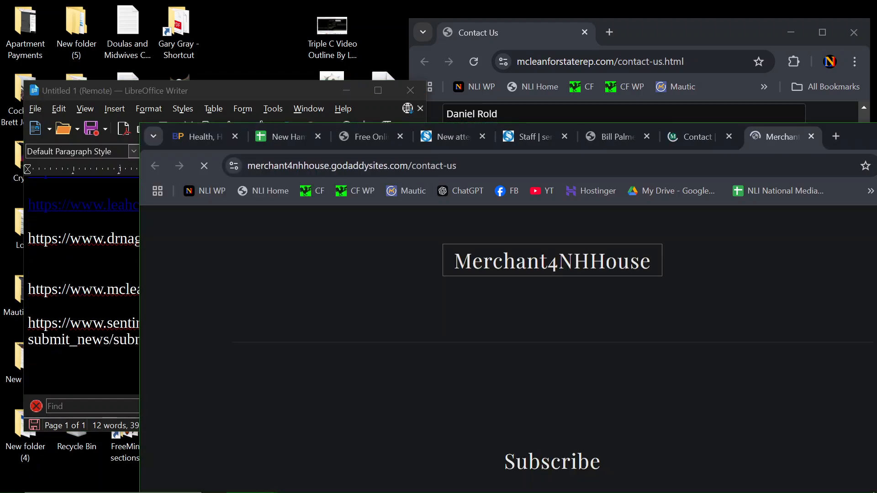
# - Open the votemacdonald.com/contact and leahcushman.com/contact hyperlinks from the Writer document
pyautogui.click(82, 276)
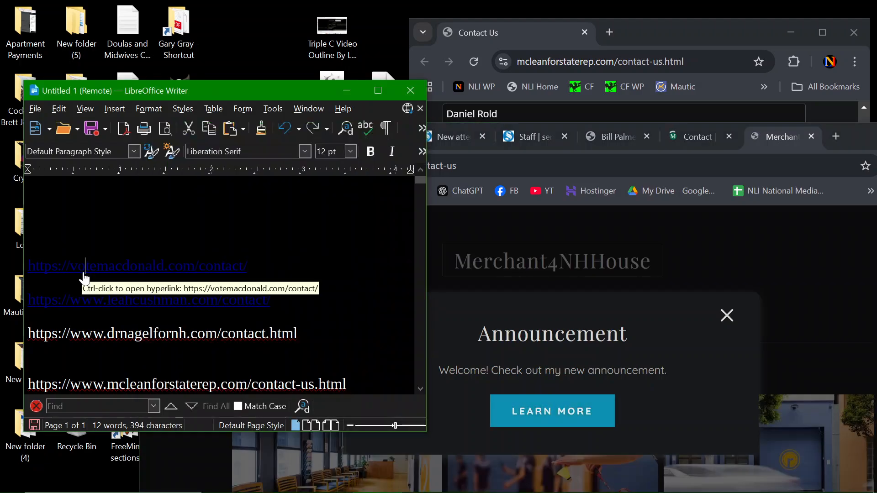
pyautogui.keyDown('ctrl'); pyautogui.click(84, 277); pyautogui.keyUp('ctrl')
pyautogui.click(93, 310)
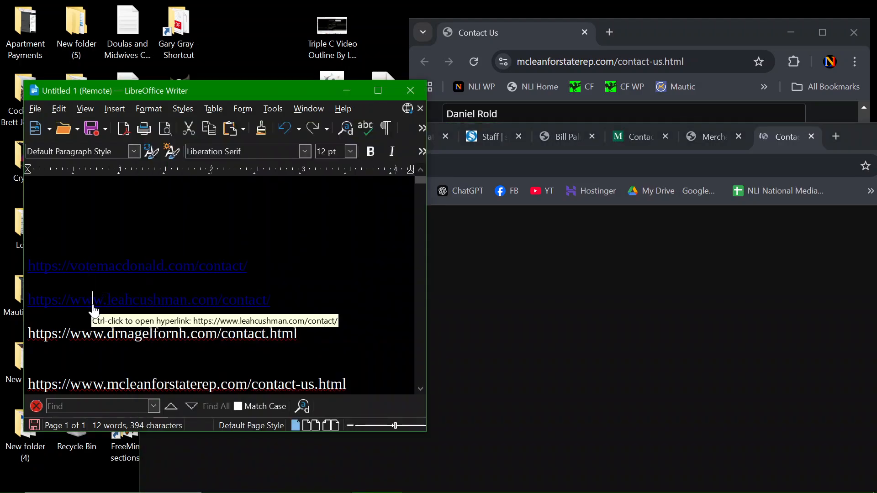
pyautogui.keyDown('ctrl'); pyautogui.click(93, 311); pyautogui.keyUp('ctrl')
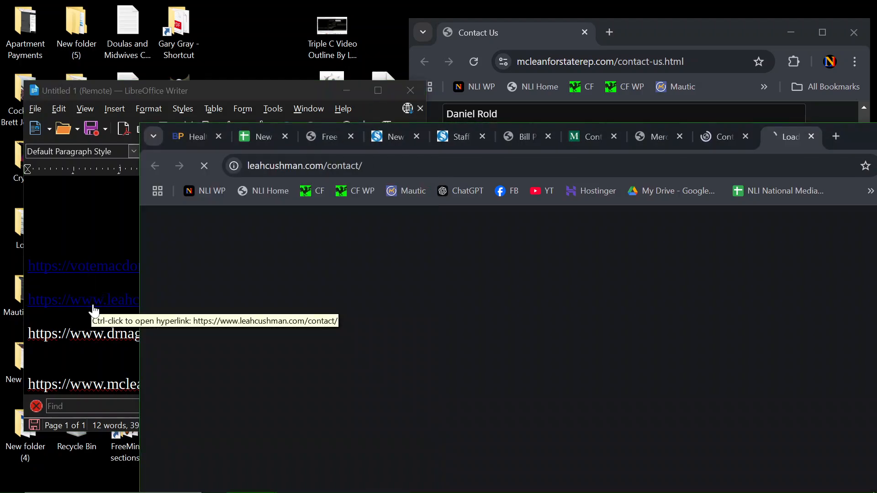
# - On the palmernh.com contact form, fill in the sender's first name, go through the empty message field to the Send control, and close the page
pyautogui.click(527, 135)
pyautogui.scroll(-4, 541, 257)
pyautogui.scroll(3, 542, 258)
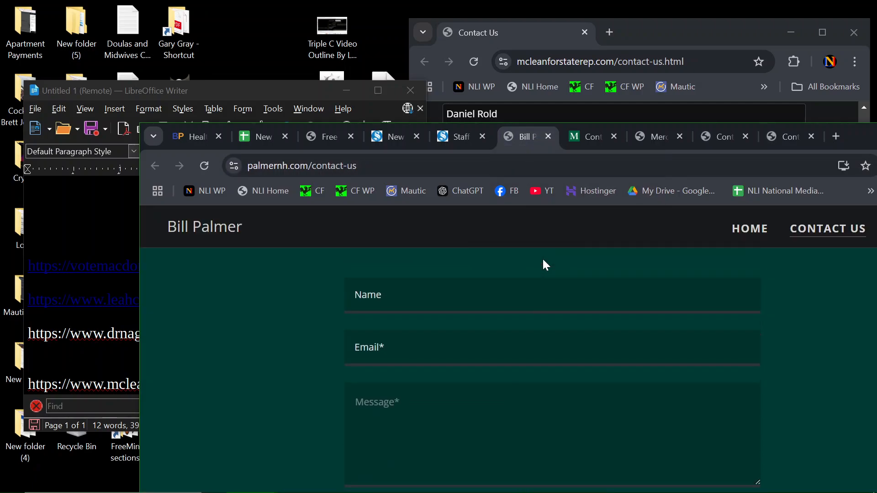
pyautogui.scroll(2, 541, 258)
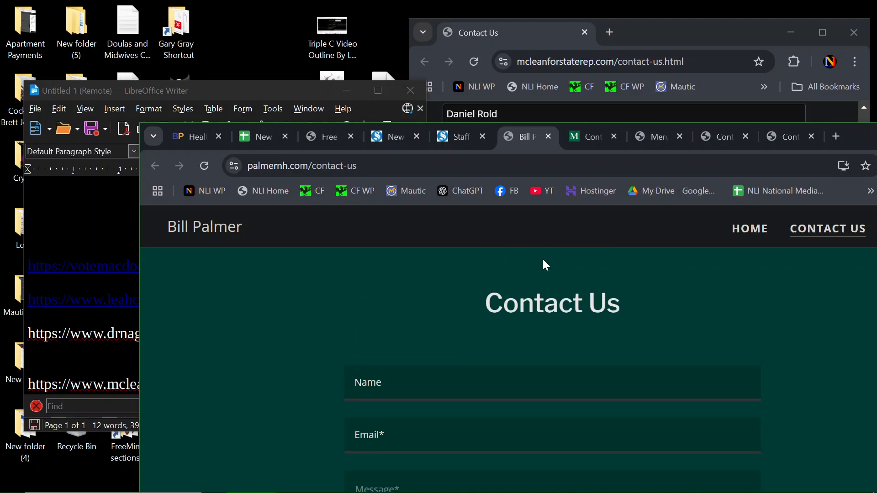
pyautogui.scroll(-2, 542, 257)
pyautogui.click(542, 299)
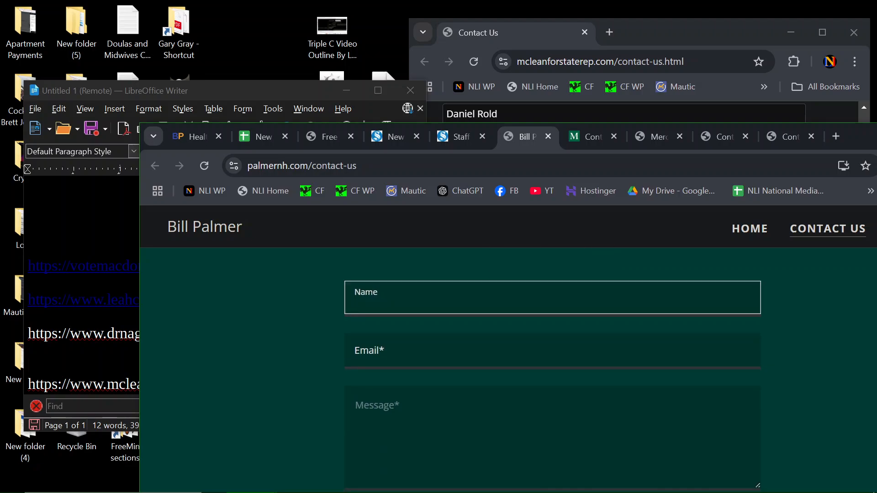
pyautogui.write('Daniel')
pyautogui.click(525, 414)
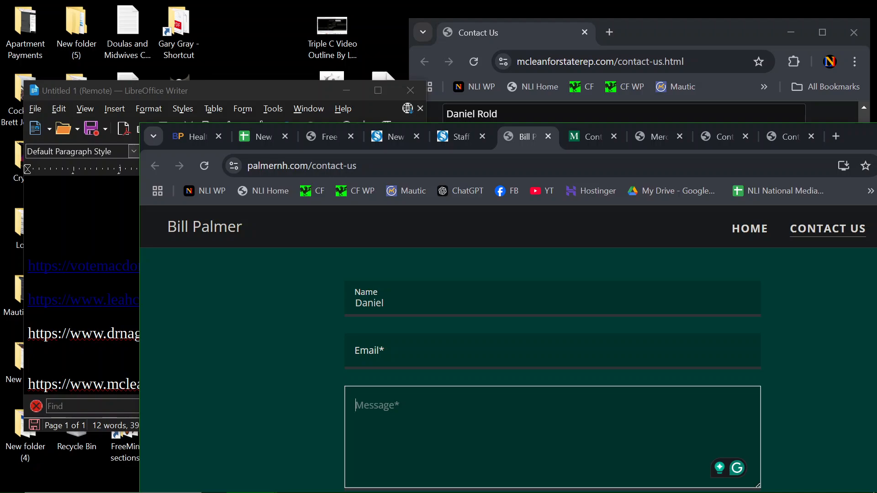
pyautogui.scroll(-3, 508, 457)
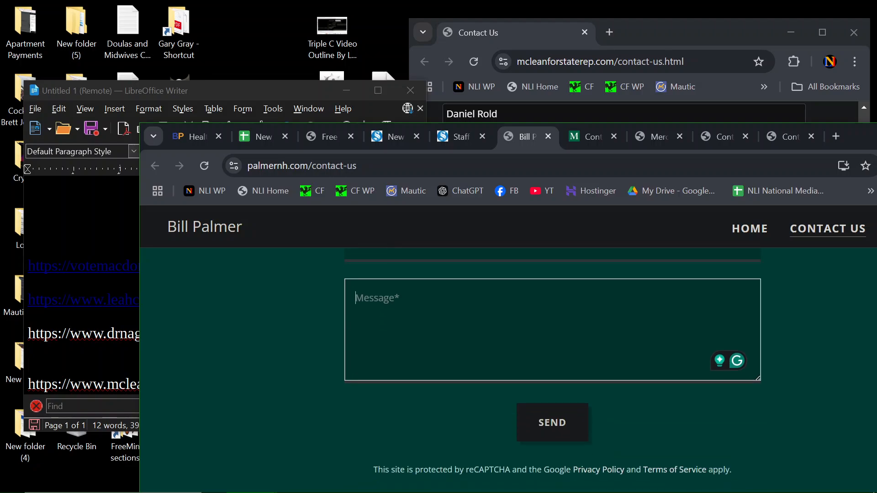
pyautogui.click(546, 430)
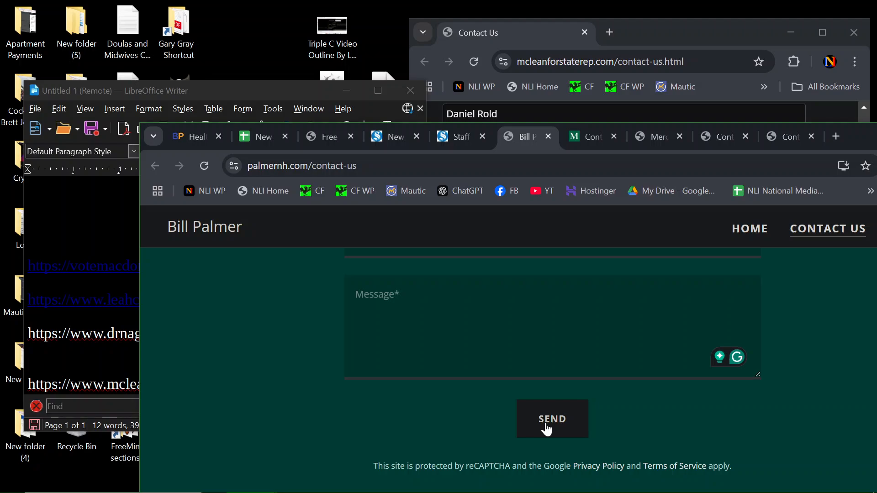
pyautogui.click(547, 136)
# - Autofill the repjamesmurphy.com contact form with the sender's saved name, e-mail, address and phone details
pyautogui.scroll(-5, 501, 323)
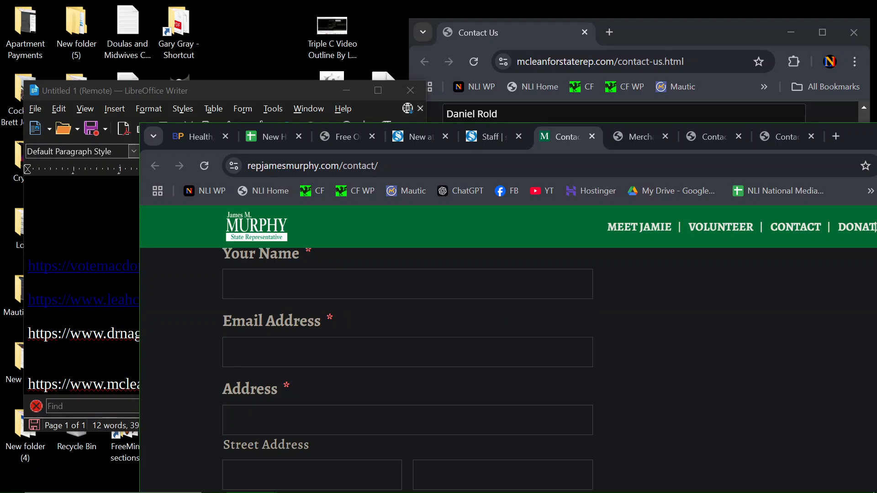
pyautogui.click(501, 284)
pyautogui.click(649, 288)
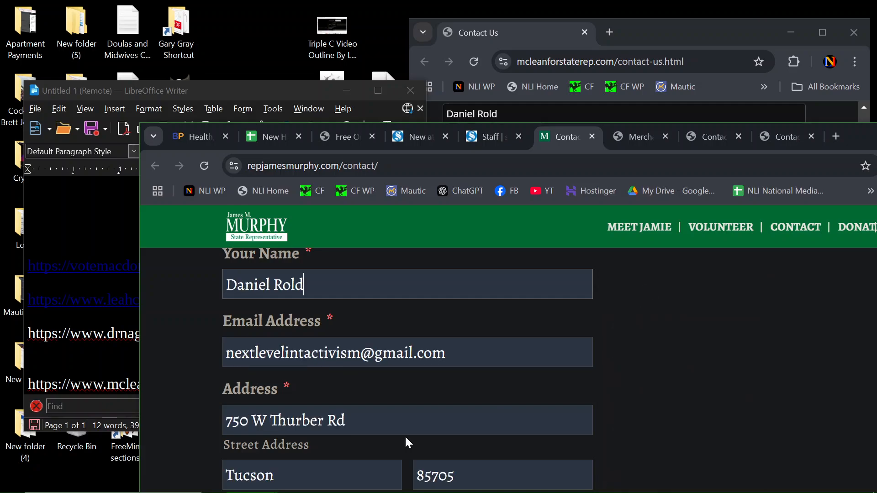
pyautogui.scroll(-3, 403, 435)
pyautogui.scroll(-5, 404, 435)
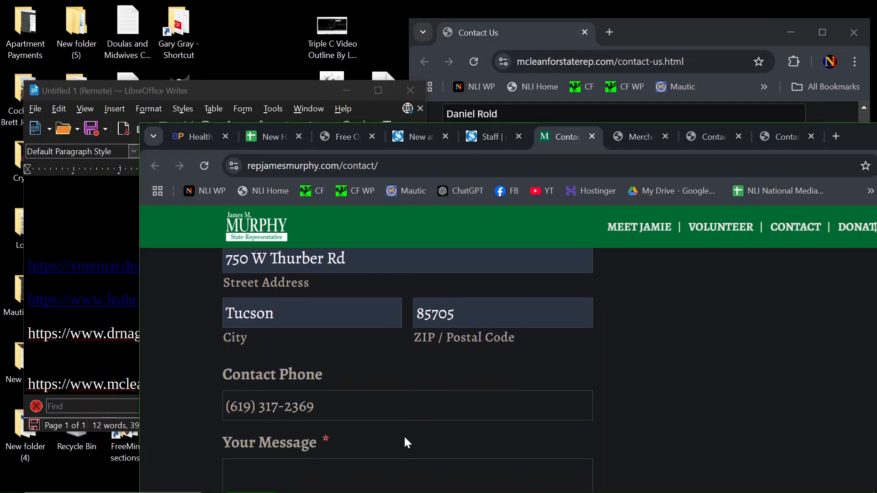
# - Complete the "I'm not a robot" check below the Murphy form's message field, go down to Submit, and close the page
pyautogui.click(404, 435)
pyautogui.scroll(-3, 405, 442)
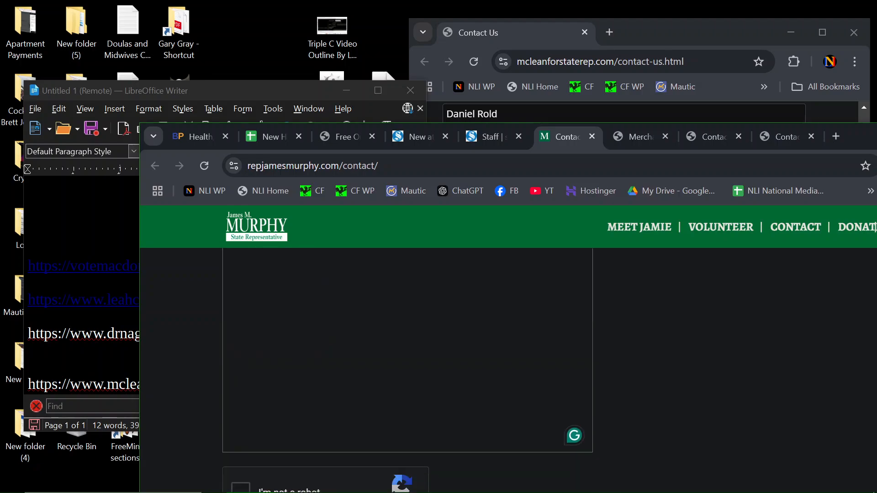
pyautogui.click(240, 477)
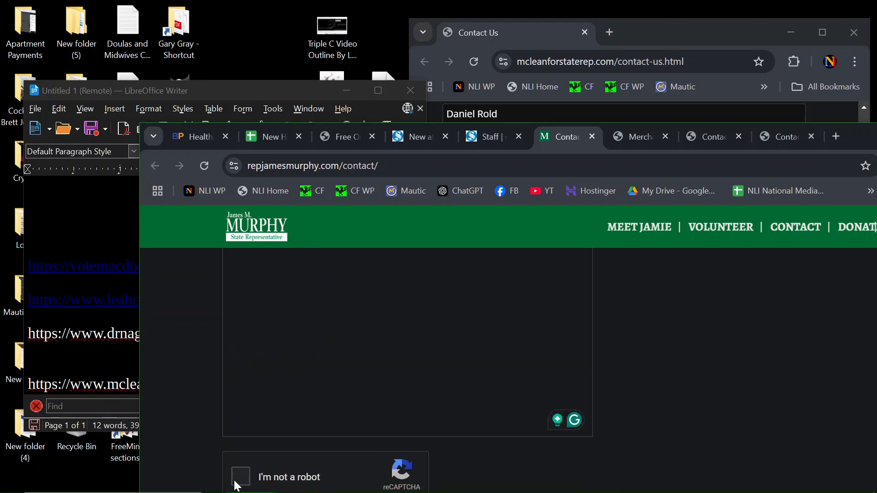
pyautogui.scroll(-4, 238, 480)
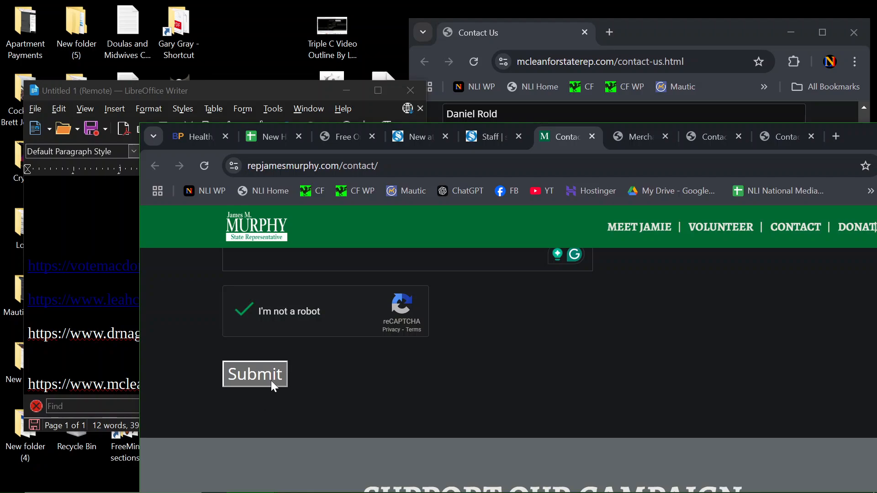
pyautogui.click(592, 136)
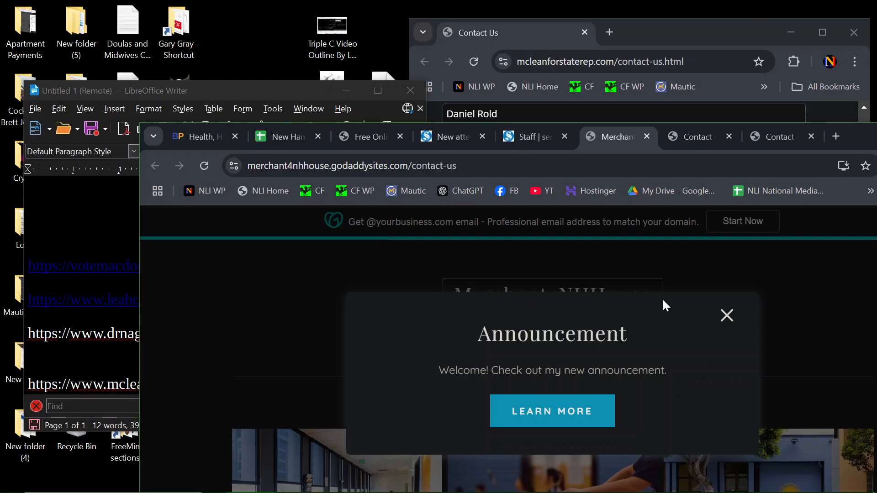
# - Dismiss the announcement on the merchant4nhhouse page, look through its contact form fields, and close the page
pyautogui.click(727, 315)
pyautogui.scroll(-5, 730, 314)
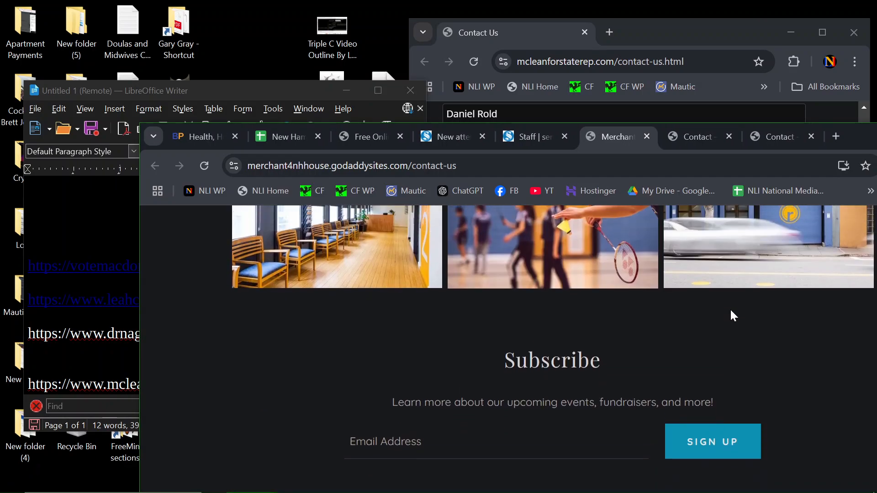
pyautogui.scroll(-8, 730, 310)
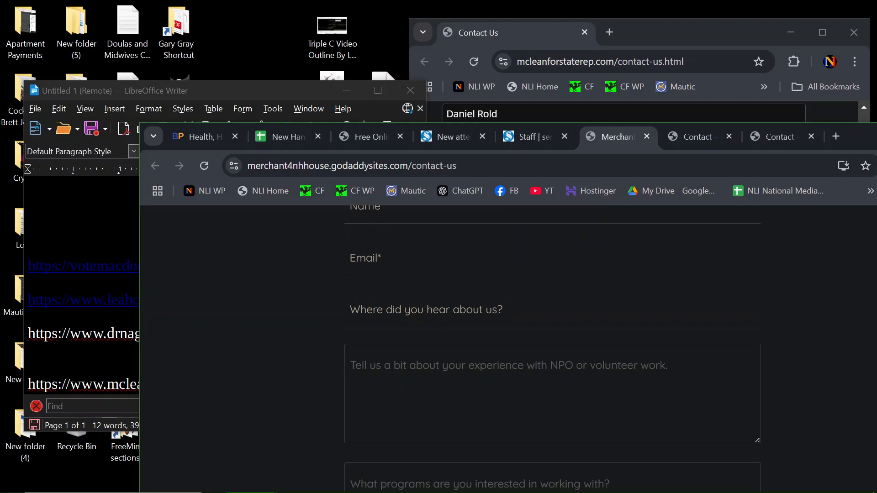
pyautogui.scroll(-2, 731, 313)
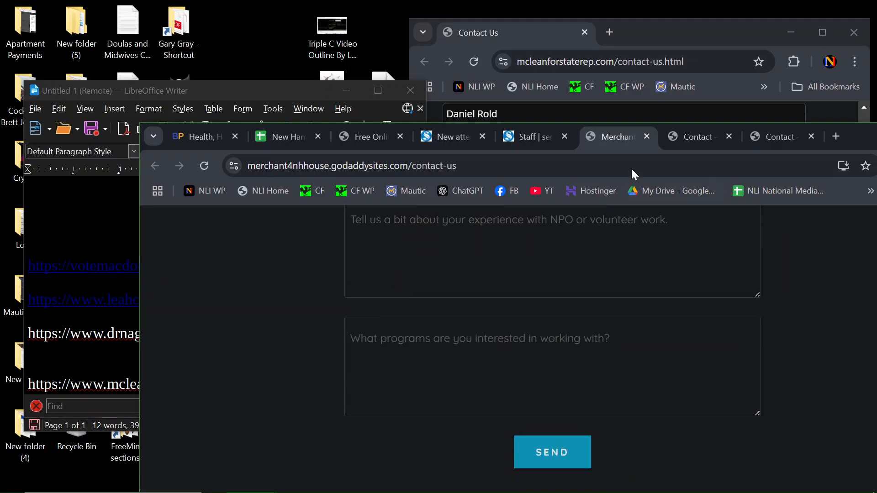
pyautogui.click(647, 137)
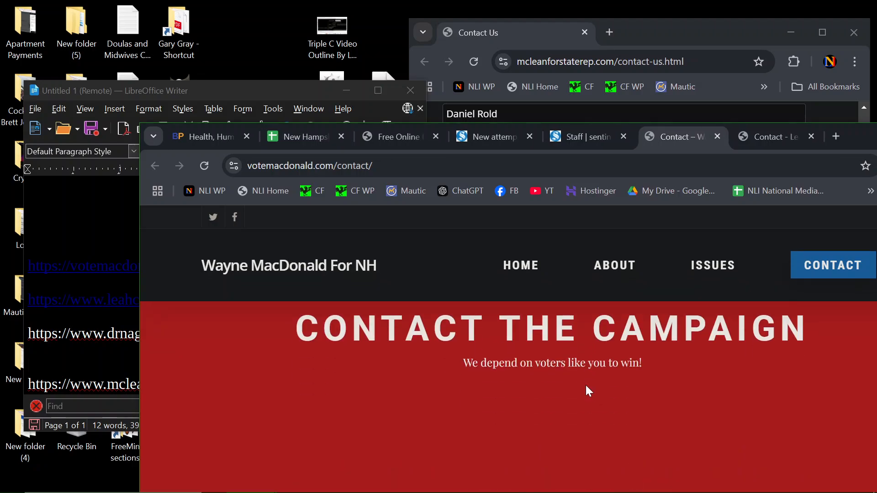
# - Look through the votemacdonald.com contact form, close that page, and examine the leahcushman.com contact form
pyautogui.scroll(-6, 587, 387)
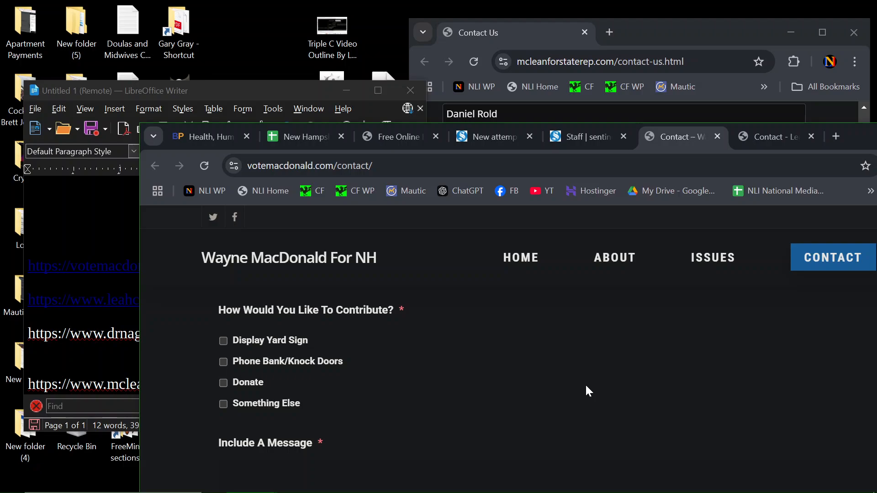
pyautogui.click(717, 137)
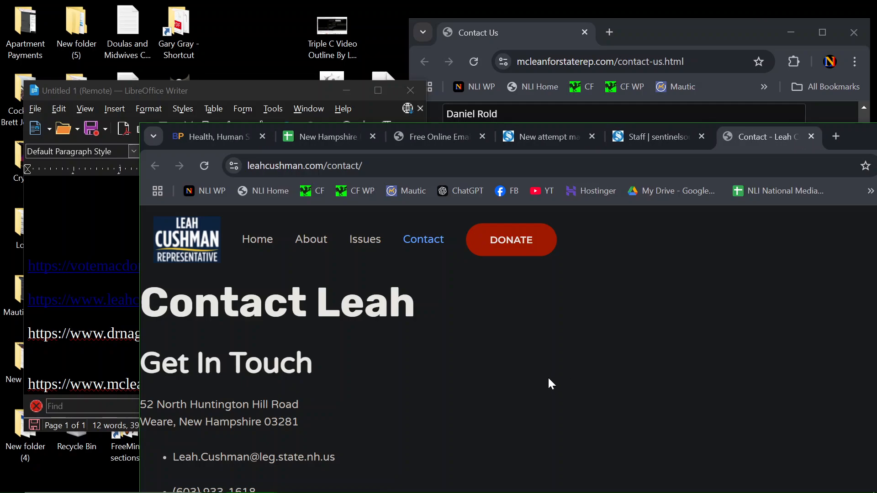
pyautogui.scroll(-5, 550, 380)
pyautogui.scroll(-8, 549, 379)
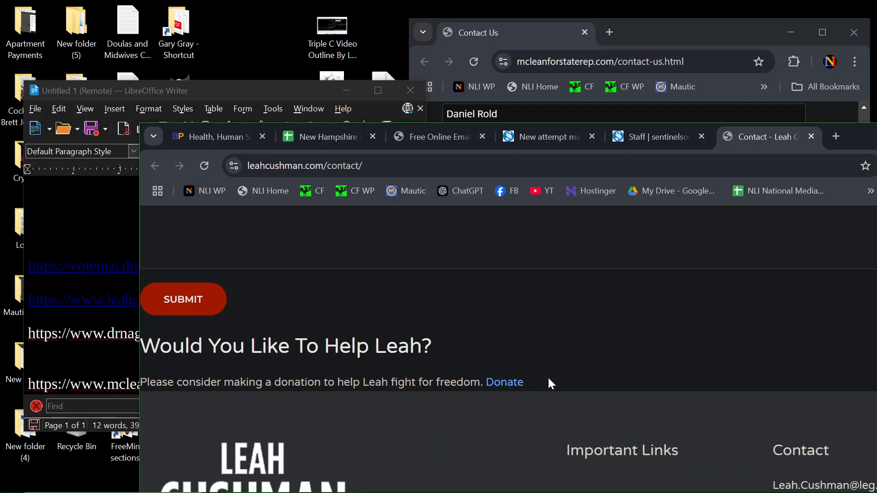
# - Copy the Social Media column from the New Hampshire spreadsheet and paste it below the contact-form links in the Writer document
pyautogui.click(346, 136)
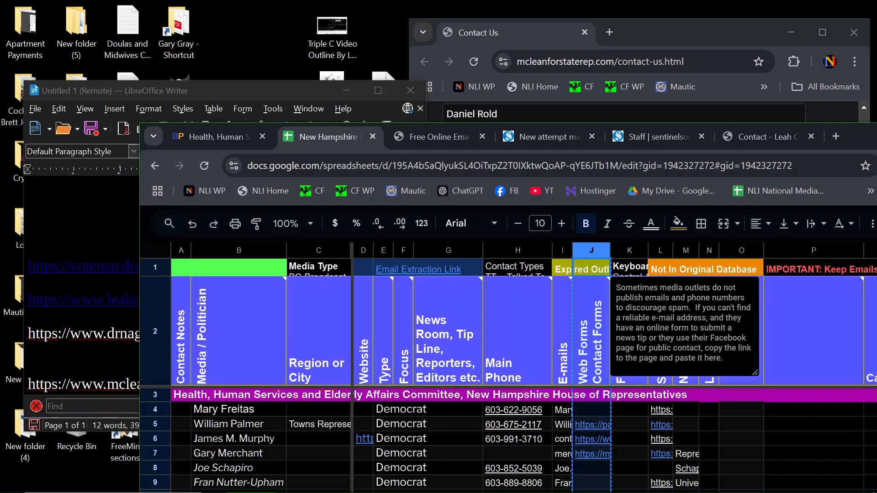
pyautogui.click(656, 250)
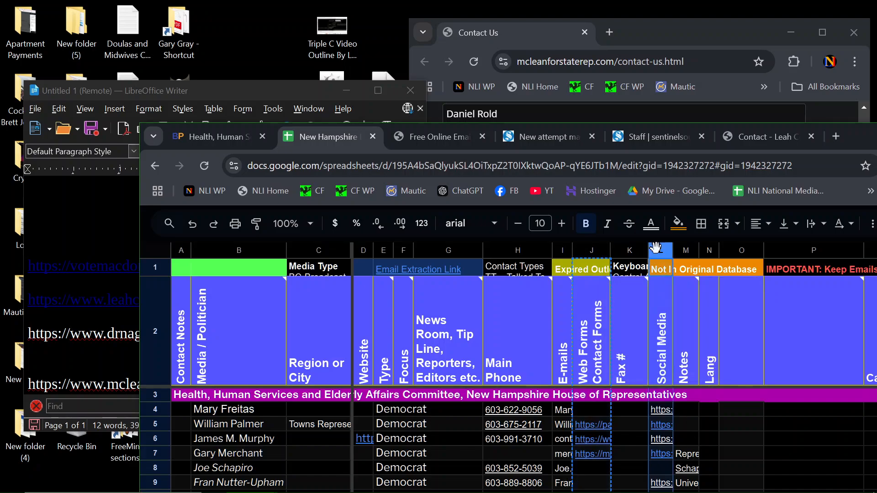
pyautogui.hotkey('ctrl', 'c')
pyautogui.click(110, 324)
pyautogui.scroll(-3, 109, 323)
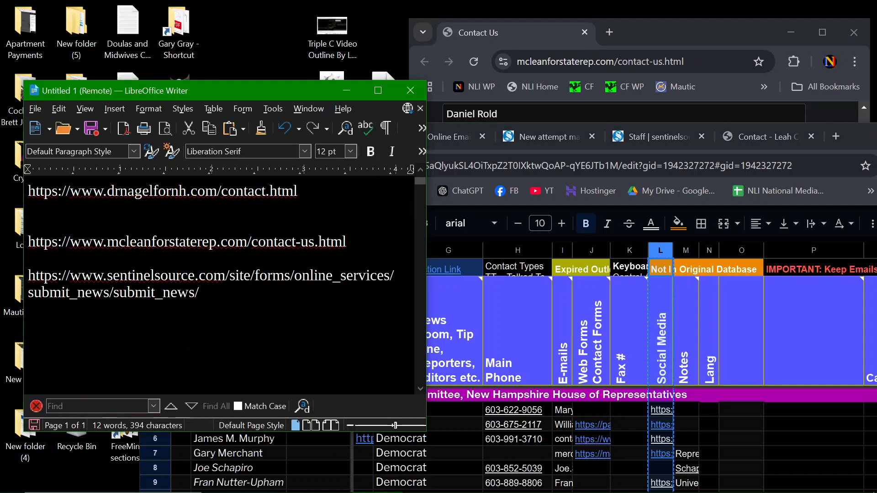
pyautogui.scroll(-3, 219, 283)
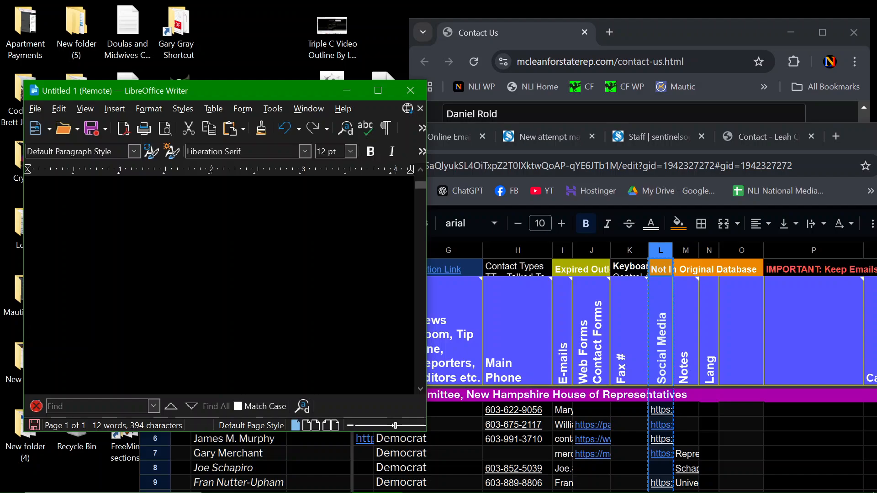
pyautogui.scroll(-5, 27, 321)
pyautogui.hotkey('ctrl', 'v')
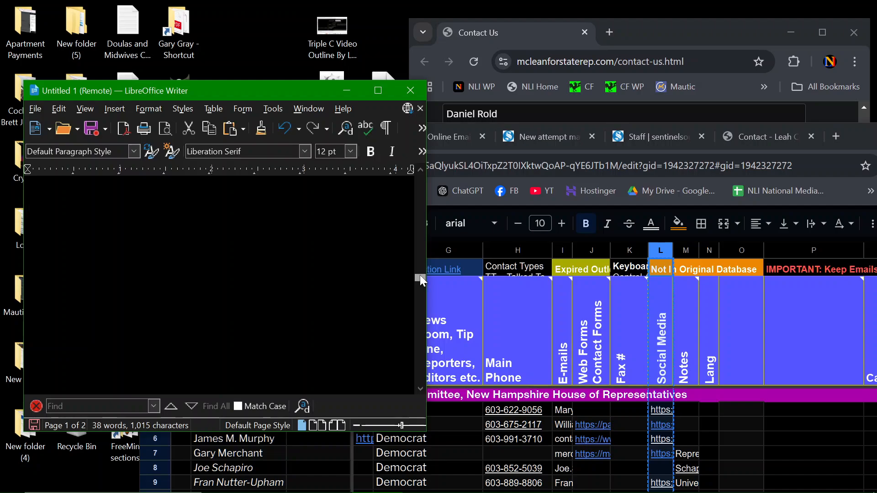
pyautogui.moveTo(418, 249); pyautogui.dragTo(415, 242)
pyautogui.moveTo(418, 188); pyautogui.dragTo(414, 180)
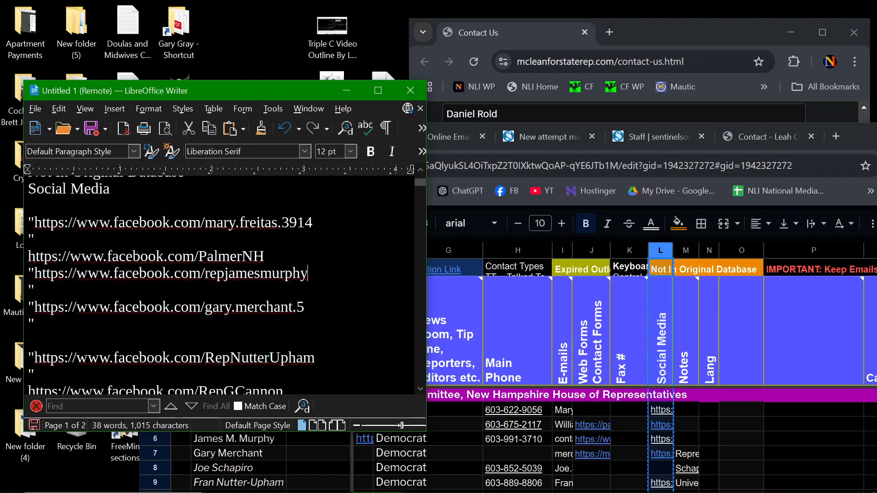
pyautogui.click(304, 308)
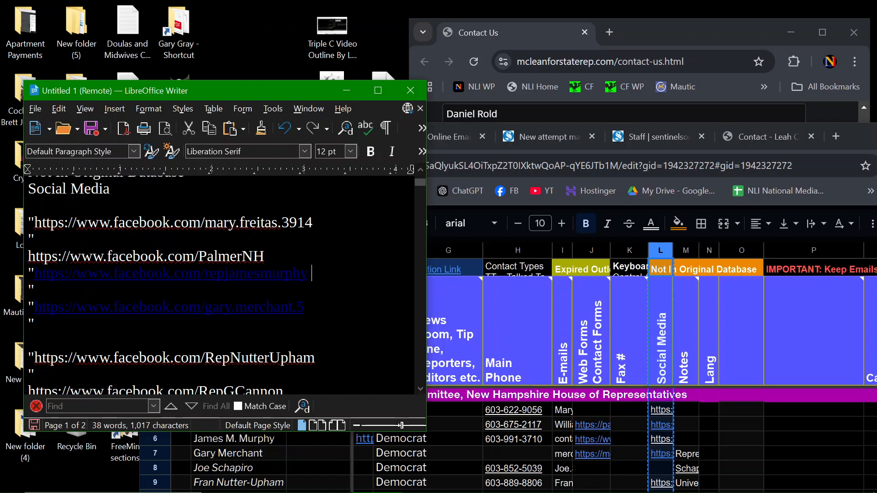
pyautogui.press('Up')
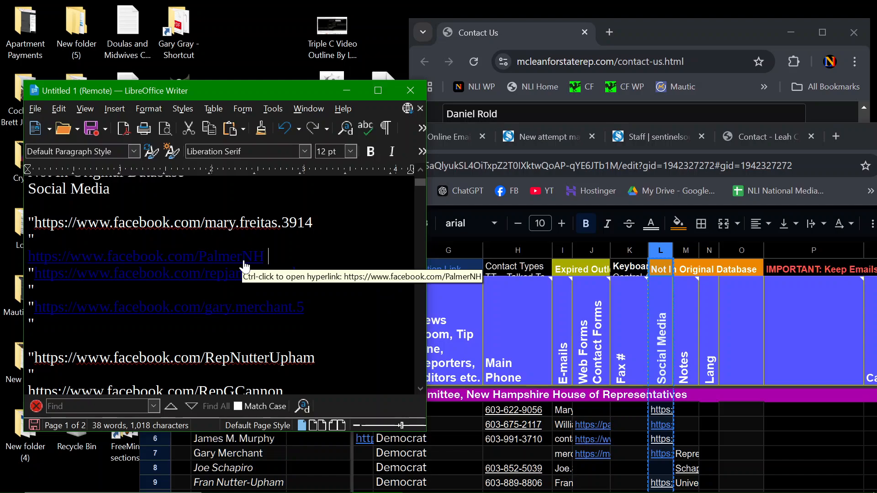
pyautogui.hotkey('alt', 'Tab')
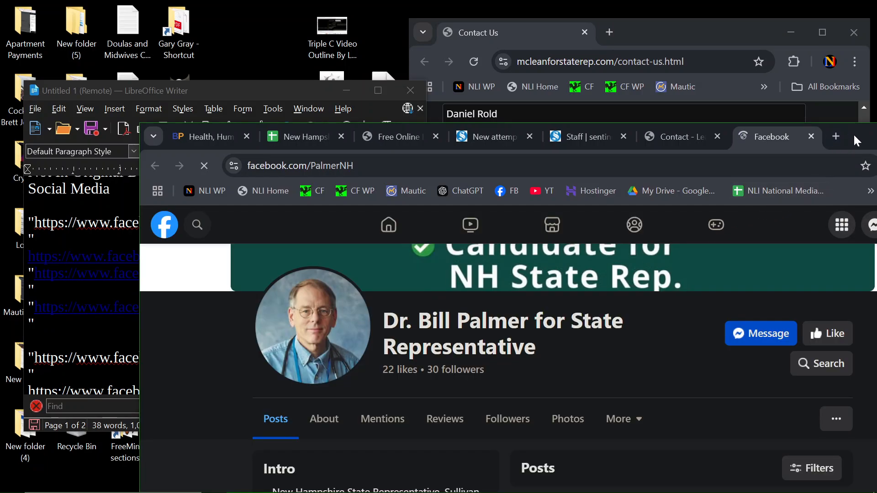
# - Move the browser window fully into view, switch to the Ballotpedia committee page, and look over the committee's member list
pyautogui.moveTo(853, 133); pyautogui.dragTo(726, 18)
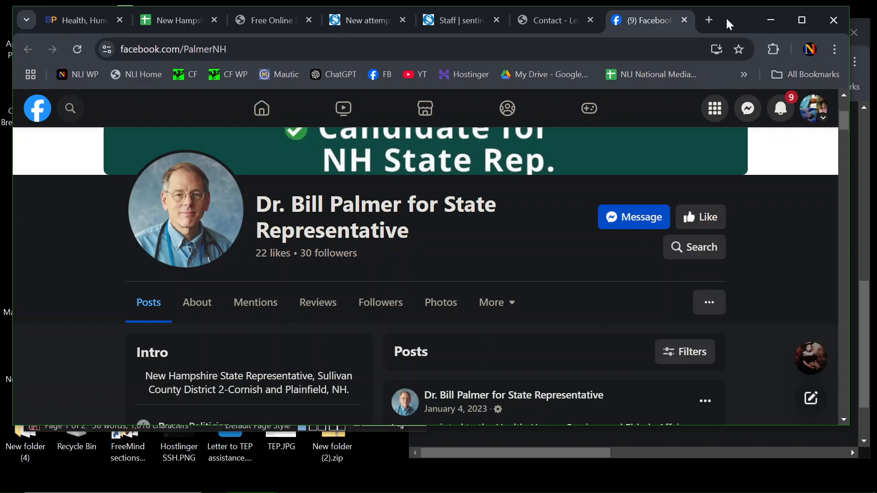
pyautogui.click(88, 28)
pyautogui.scroll(-2, 440, 275)
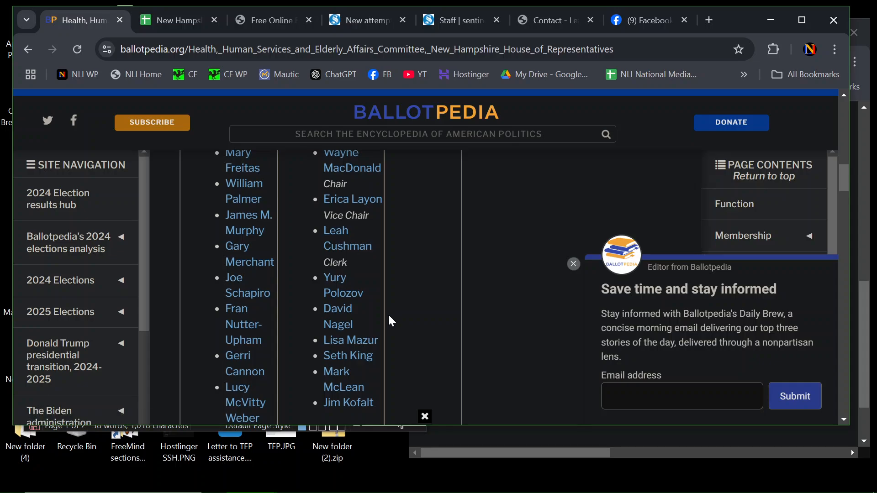
pyautogui.scroll(-1, 388, 313)
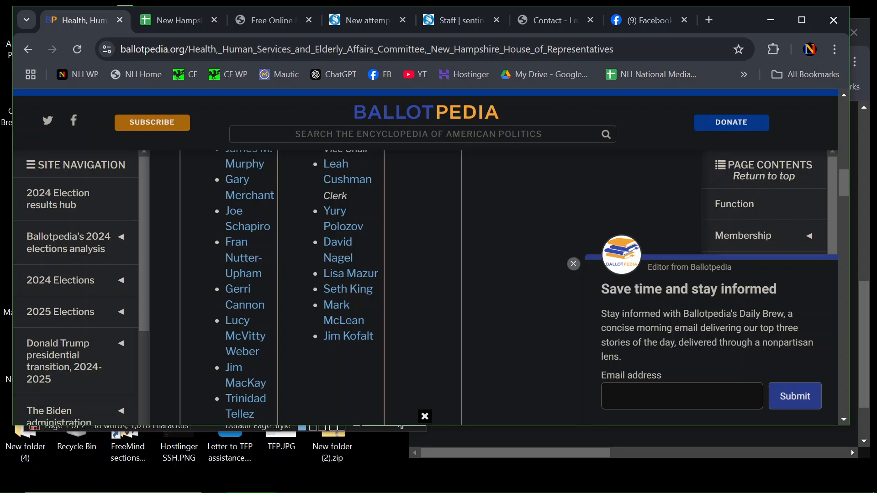
# - Revisit the Sentinel staff contact page and the sentinelsource.com article on the attempt to drop circumcision from Medicaid coverage in NH
pyautogui.moveTo(178, 29)
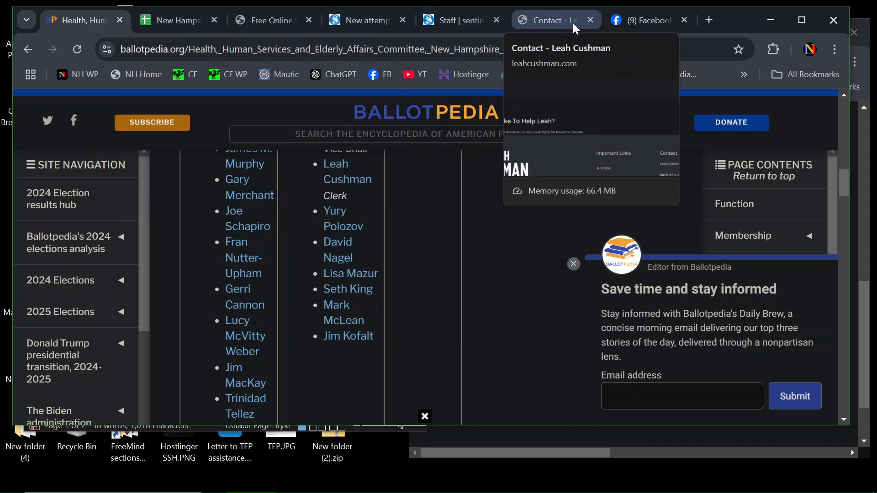
pyautogui.click(455, 14)
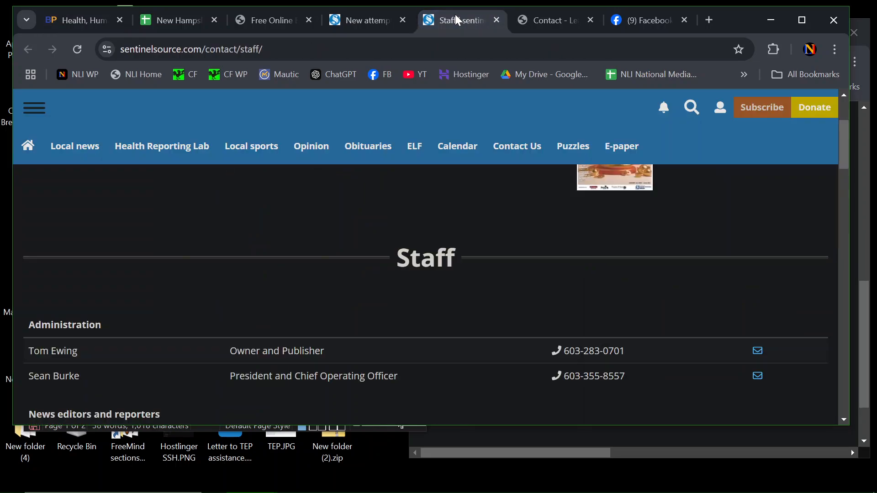
pyautogui.click(351, 29)
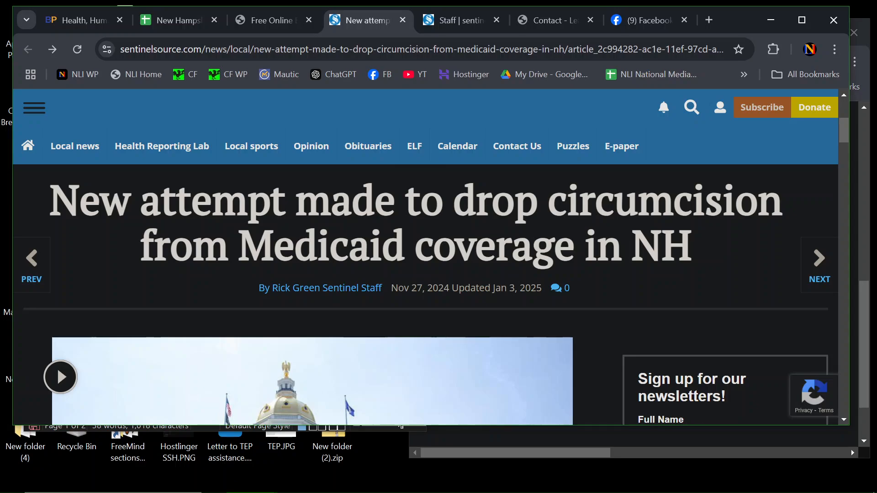
pyautogui.moveTo(359, 492)
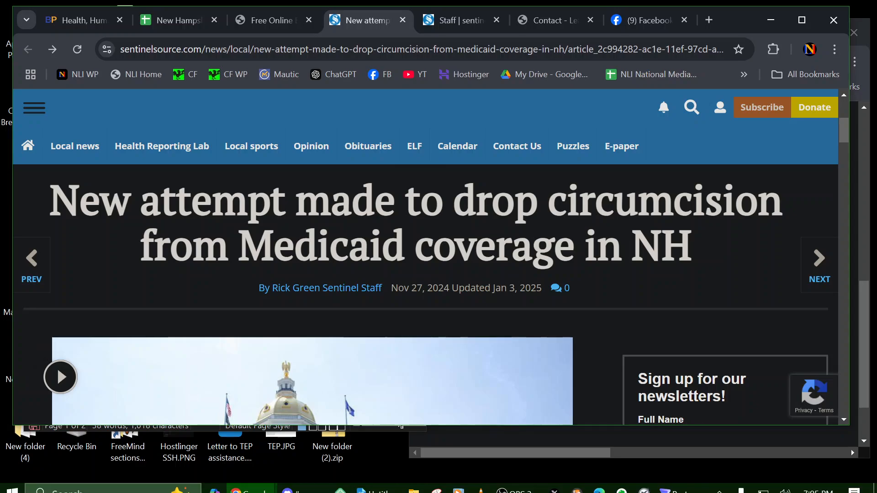
pyautogui.moveTo(511, 482)
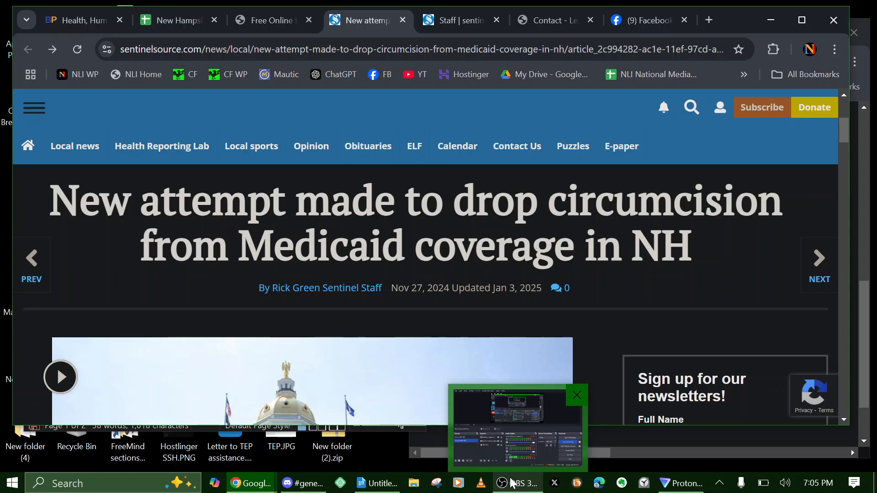
pyautogui.click(511, 483)
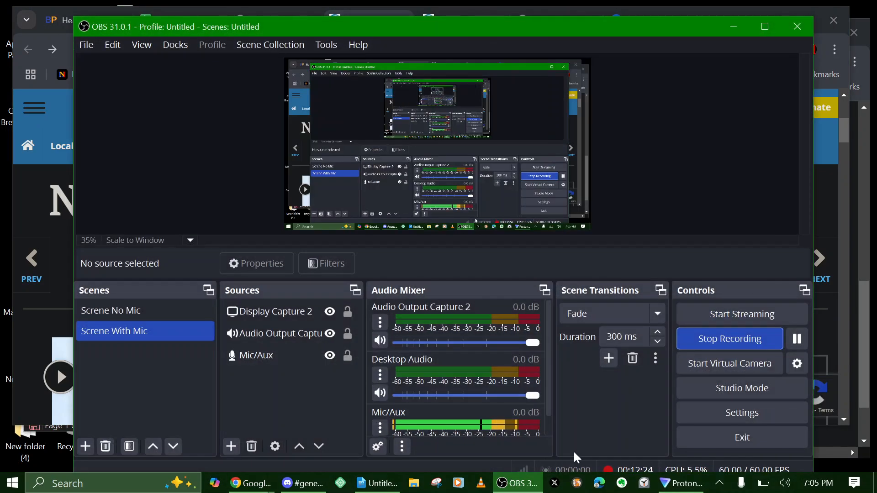